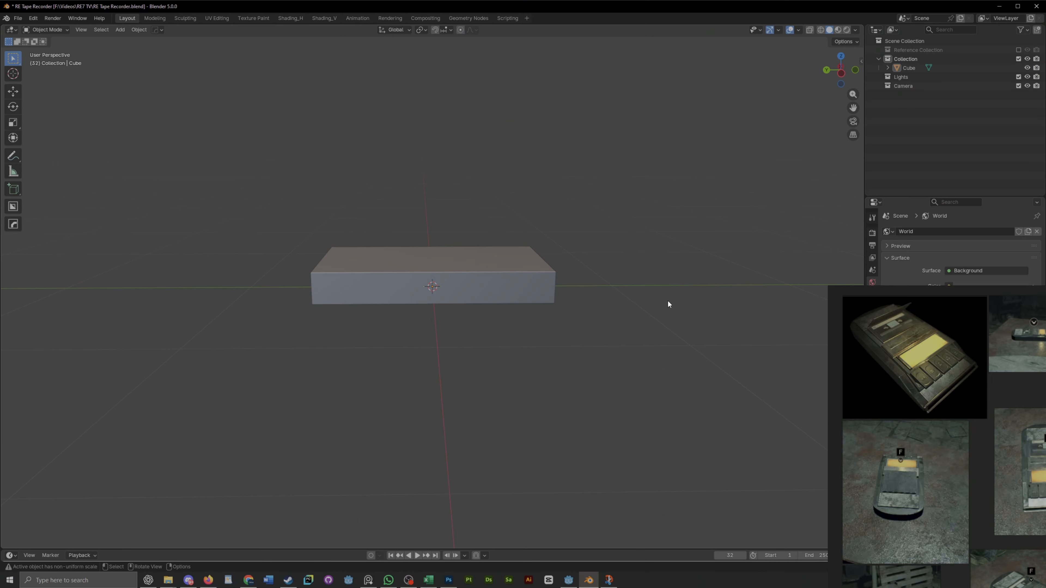
# Add an edge loop cut to the tape recorder's base block in the side view.
pyautogui.moveTo(668, 301); pyautogui.dragTo(513, 378, button='middle')
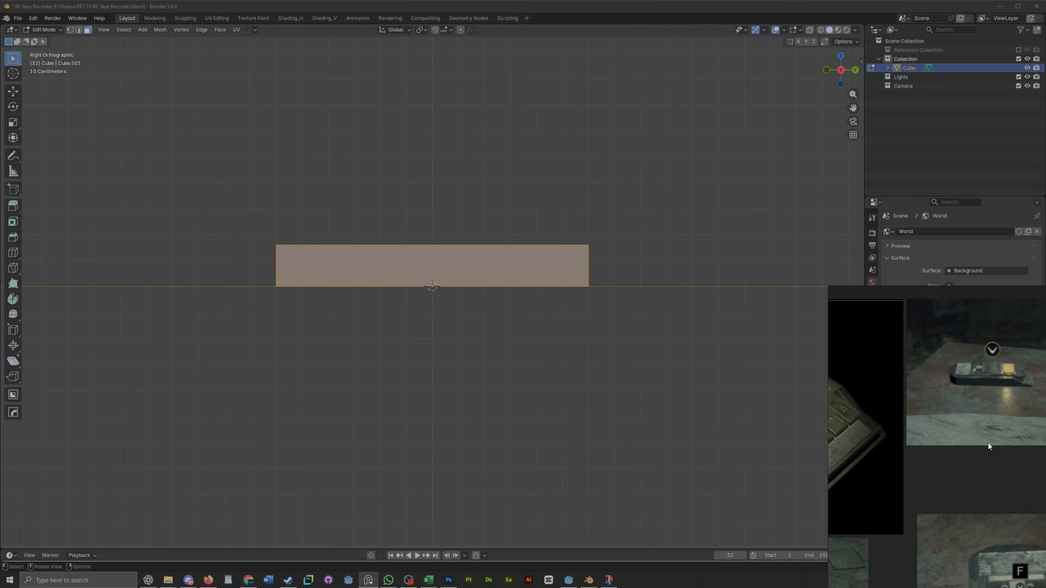
pyautogui.hotkey('ctrl', 'r')
pyautogui.click(510, 293)
pyautogui.click(340, 292)
pyautogui.moveTo(341, 292); pyautogui.dragTo(371, 280, button='middle')
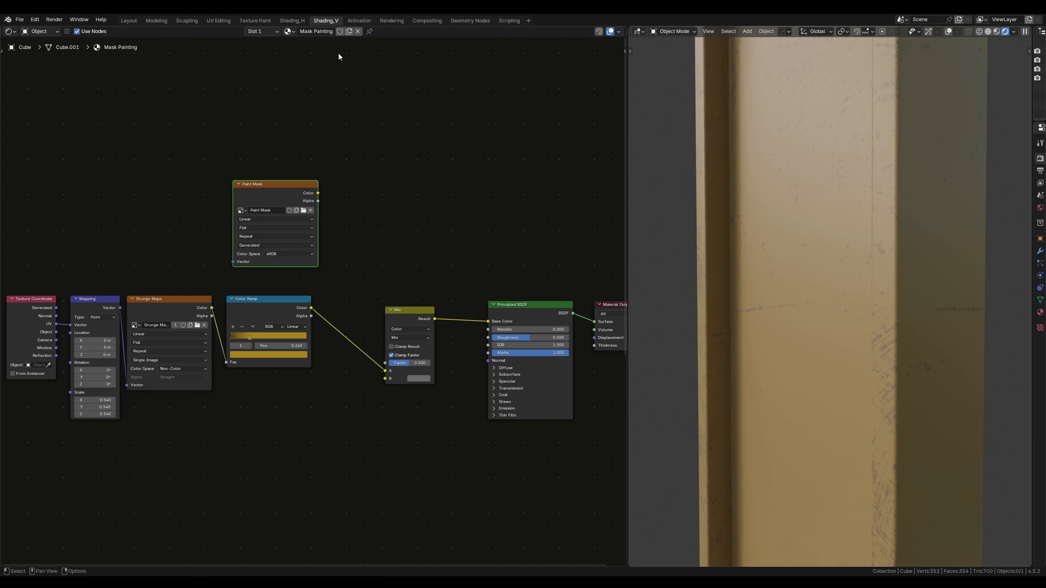
# Connect the Paint Mask color to the Mix node's Factor in the Mask Painting material.
pyautogui.moveTo(376, 347); pyautogui.dragTo(385, 362)
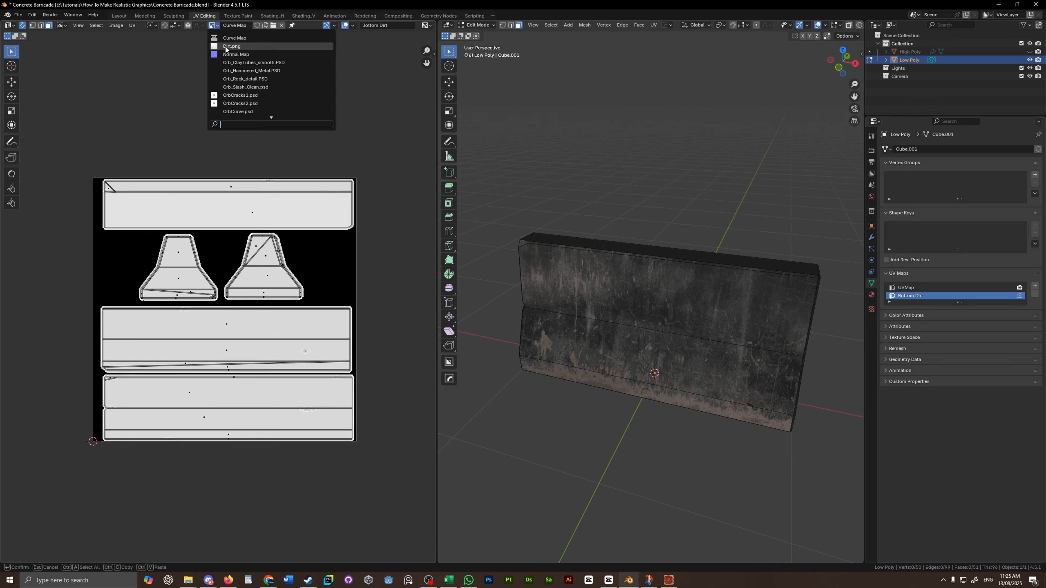
# Display Dirt.png behind the concrete barricade's Bottom Dirt UV layout.
pyautogui.click(230, 49)
pyautogui.click(376, 25)
# Project all barricade faces from the front view onto the Bottom Dirt UV map and align them with the dirt image.
pyautogui.press('KP_1')
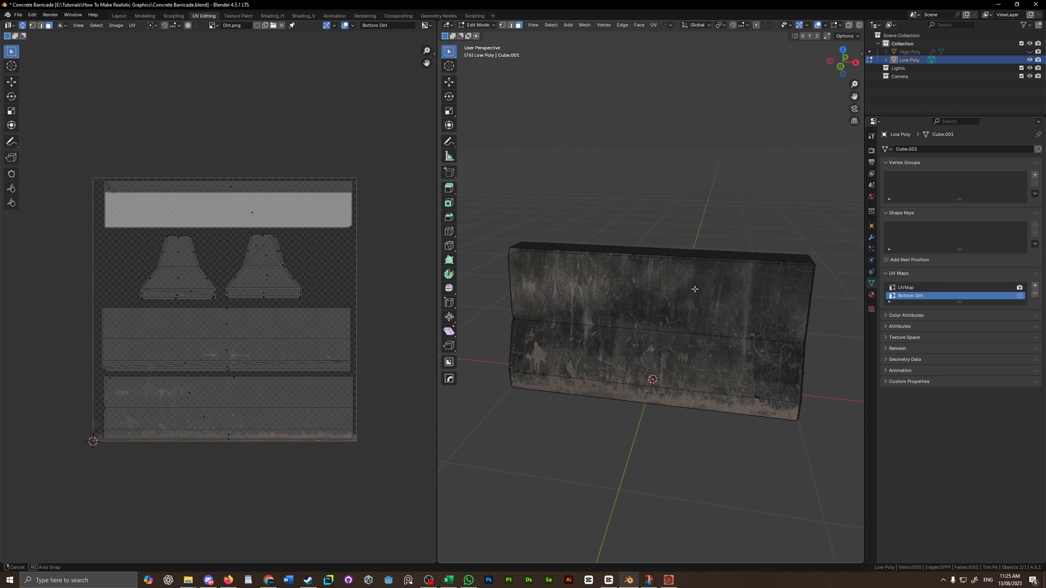
pyautogui.press('a')
pyautogui.press('u')
pyautogui.click(659, 333)
pyautogui.press('g')
pyautogui.click(323, 408)
pyautogui.press('Tab')
pyautogui.moveTo(618, 405); pyautogui.dragTo(467, 404, button='middle')
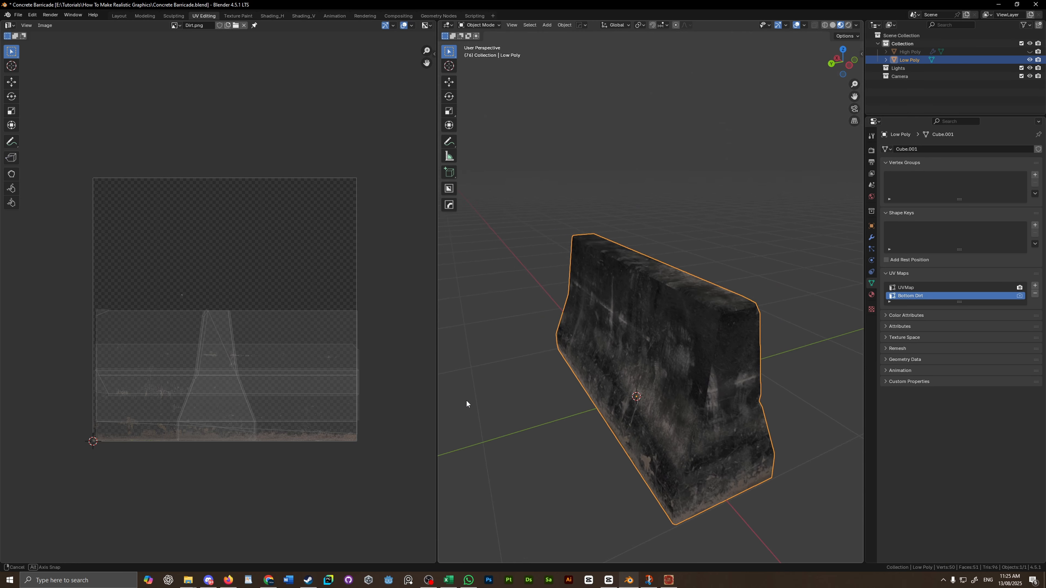
# Compare the barricade's UVMap layout with its Bottom Dirt layout.
pyautogui.press('Tab')
pyautogui.click(383, 25)
pyautogui.click(383, 36)
pyautogui.click(382, 25)
pyautogui.click(383, 45)
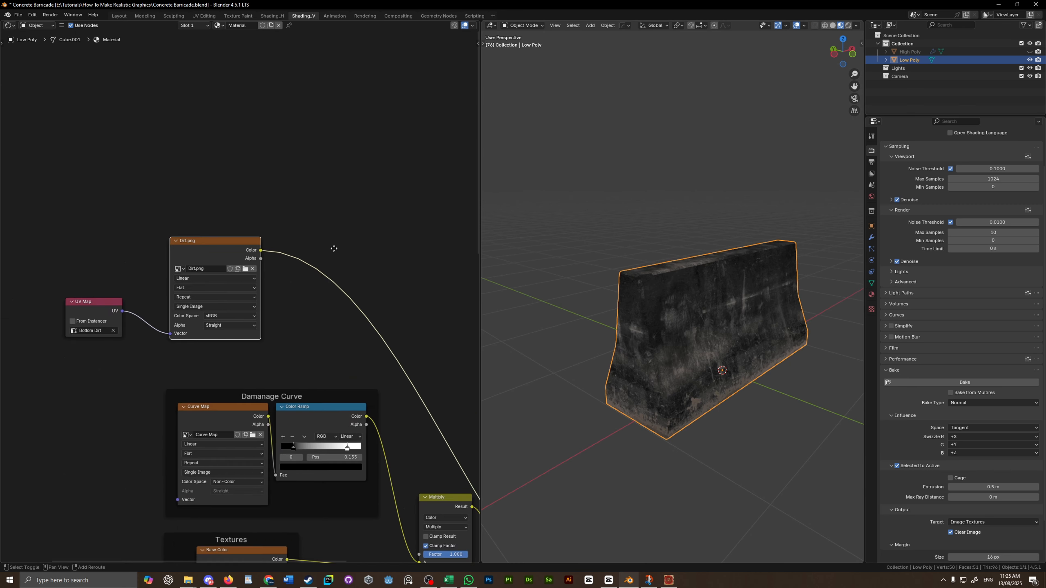
# Preview the Screen mix node's result on the barricade surface.
pyautogui.moveTo(352, 446); pyautogui.dragTo(327, 402, button='middle')
pyautogui.scroll(5, 639, 290)
pyautogui.moveTo(640, 287)
pyautogui.mouseDown(button='middle')
pyautogui.moveTo(684, 302)
pyautogui.moveTo(626, 284)
pyautogui.mouseUp(button='middle')
pyautogui.scroll(2, 684, 302)
pyautogui.moveTo(387, 268); pyautogui.dragTo(321, 285, button='middle')
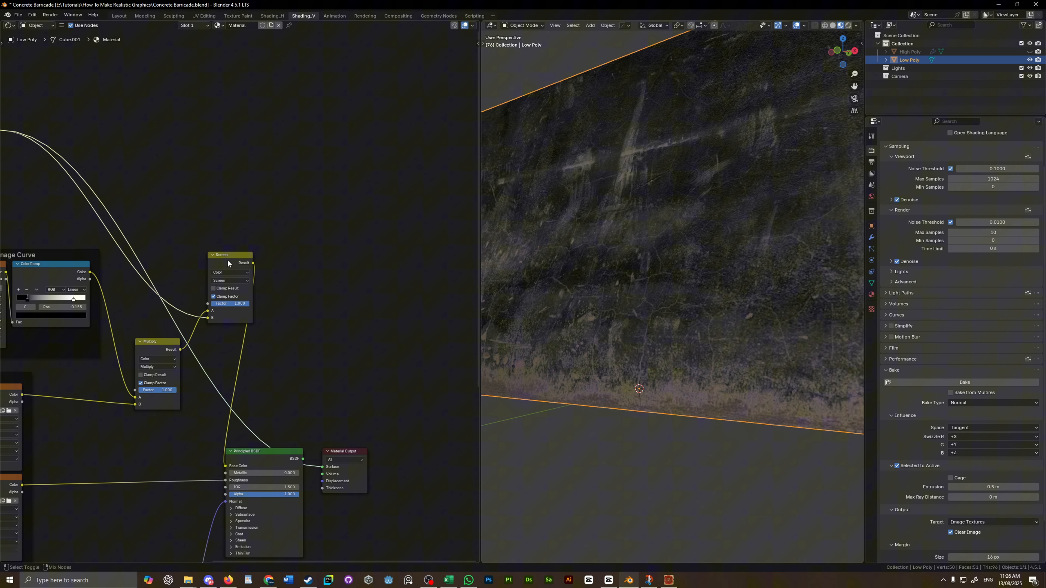
pyautogui.keyDown('ctrl'); pyautogui.keyDown('shift'); pyautogui.click(228, 261); pyautogui.keyUp('shift'); pyautogui.keyUp('ctrl')
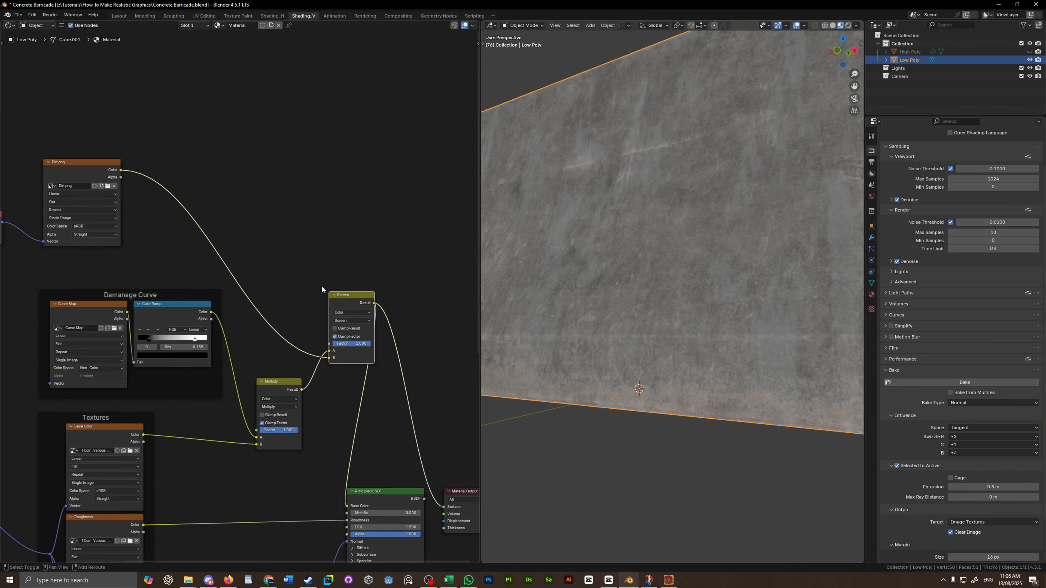
# Reconnect the Principled BSDF to the Material Output and inspect the barricade's full shading.
pyautogui.hotkey('ctrl', 'z')
pyautogui.hotkey('ctrl', 'shift', 'z')
pyautogui.moveTo(361, 328); pyautogui.dragTo(289, 288, button='middle')
pyautogui.moveTo(352, 458); pyautogui.dragTo(357, 455)
pyautogui.moveTo(357, 455); pyautogui.dragTo(371, 467)
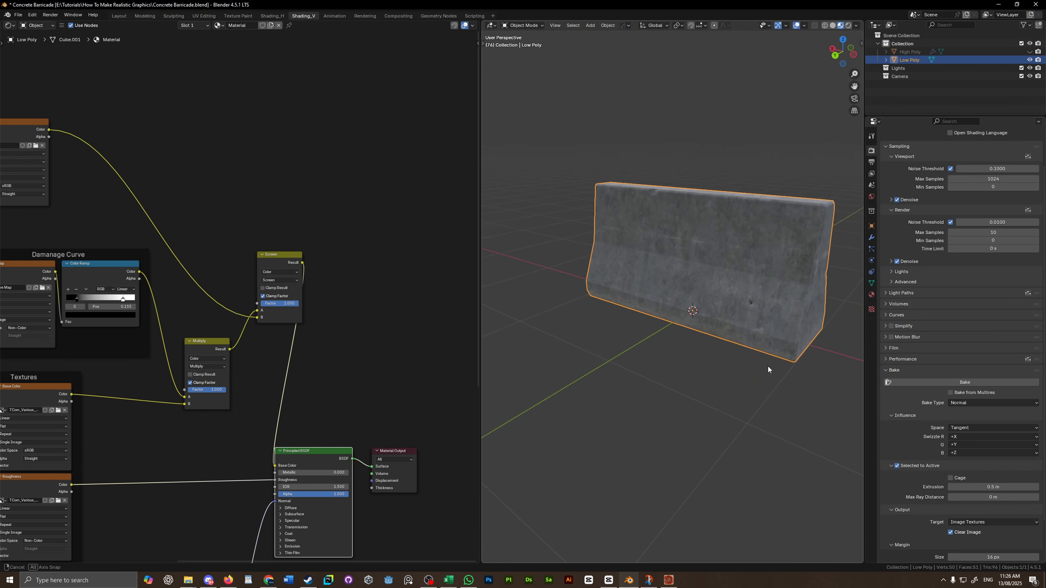
pyautogui.moveTo(768, 370); pyautogui.dragTo(574, 347, button='middle')
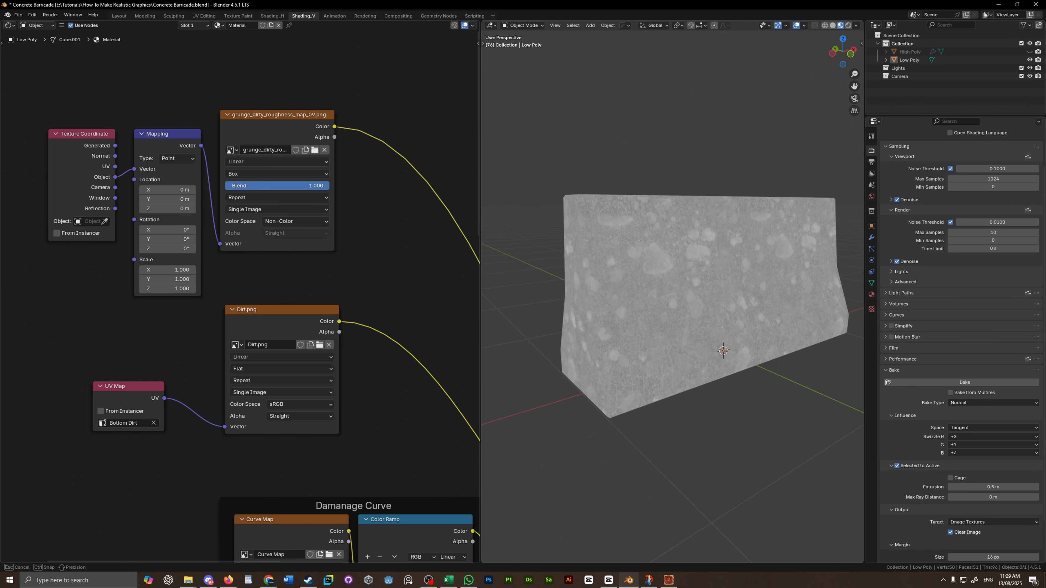
# Preview the output of a node downstream of the grunge and dirt textures on the barricade.
pyautogui.scroll(-3, 251, 326)
pyautogui.moveTo(251, 325); pyautogui.dragTo(181, 256, button='middle')
pyautogui.keyDown('ctrl'); pyautogui.keyDown('shift'); pyautogui.click(364, 346); pyautogui.keyUp('shift'); pyautogui.keyUp('ctrl')
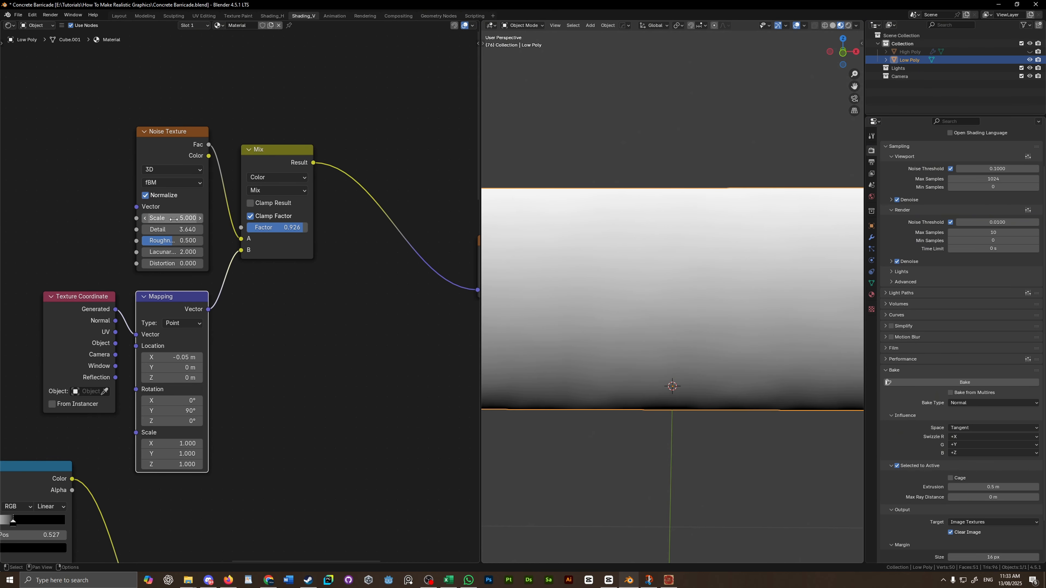
# Open the A color of the gradient-driven Mix node feeding the barricade's base color.
pyautogui.scroll(3, 234, 302)
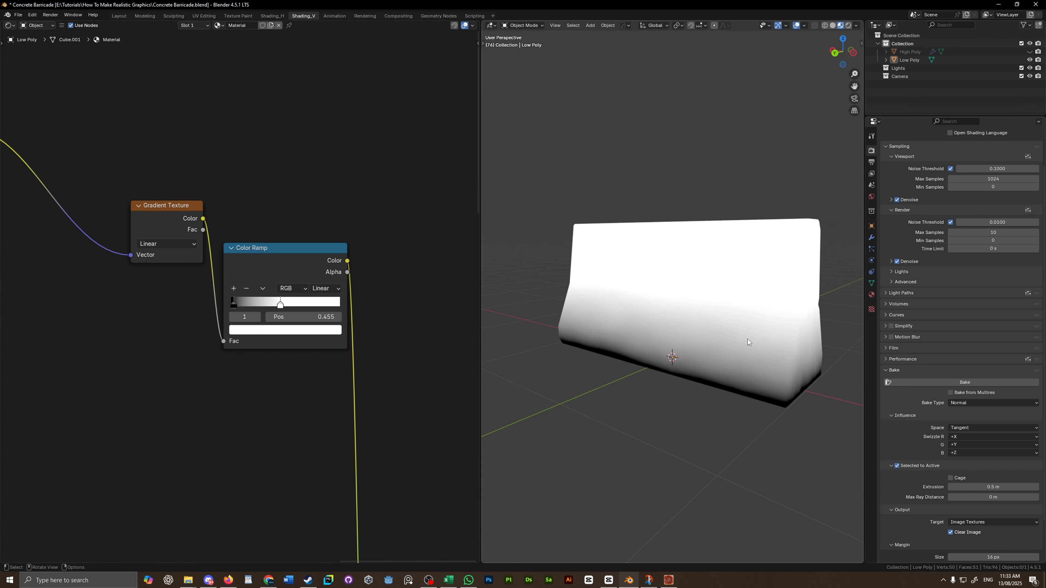
pyautogui.scroll(-3, 256, 397)
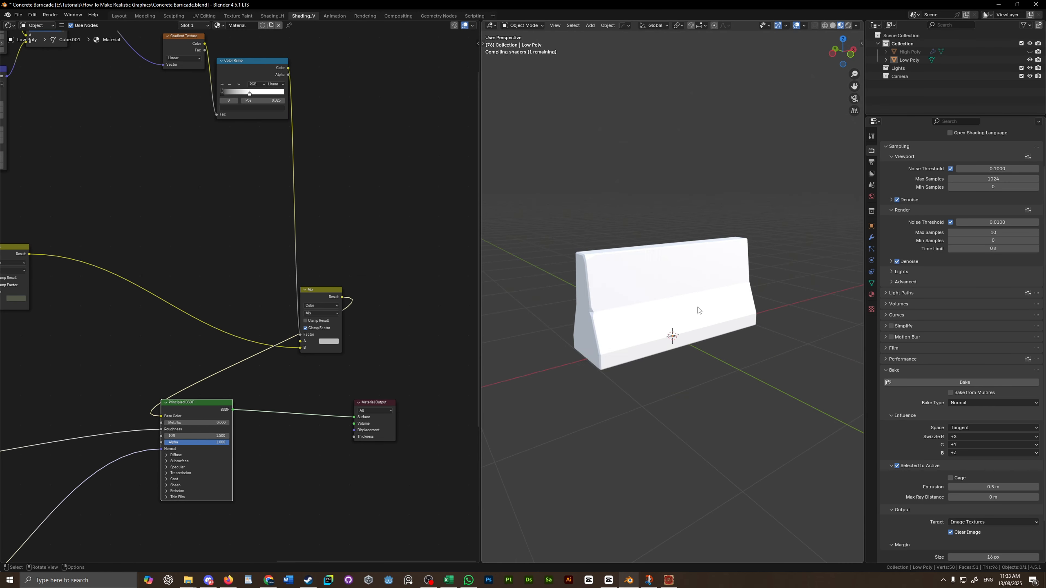
pyautogui.click(329, 342)
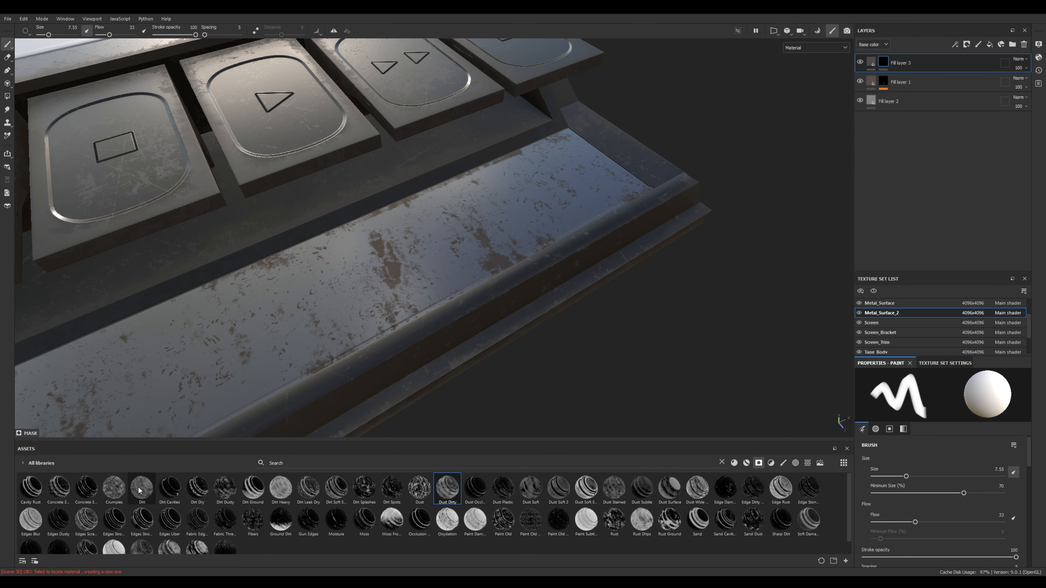
# Switch to Substance 3D Painter and pick the Dirt smart mask for Fill layer 3 on Metal_Surface_2.
pyautogui.click(142, 488)
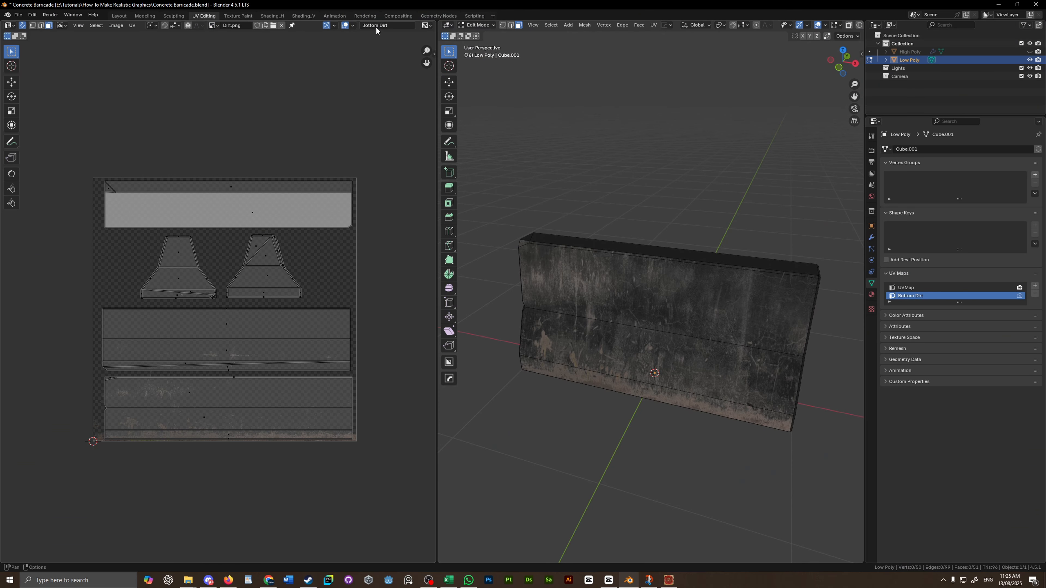
# Switch to Blender and open the UV map choices for the low-poly barricade.
pyautogui.click(377, 26)
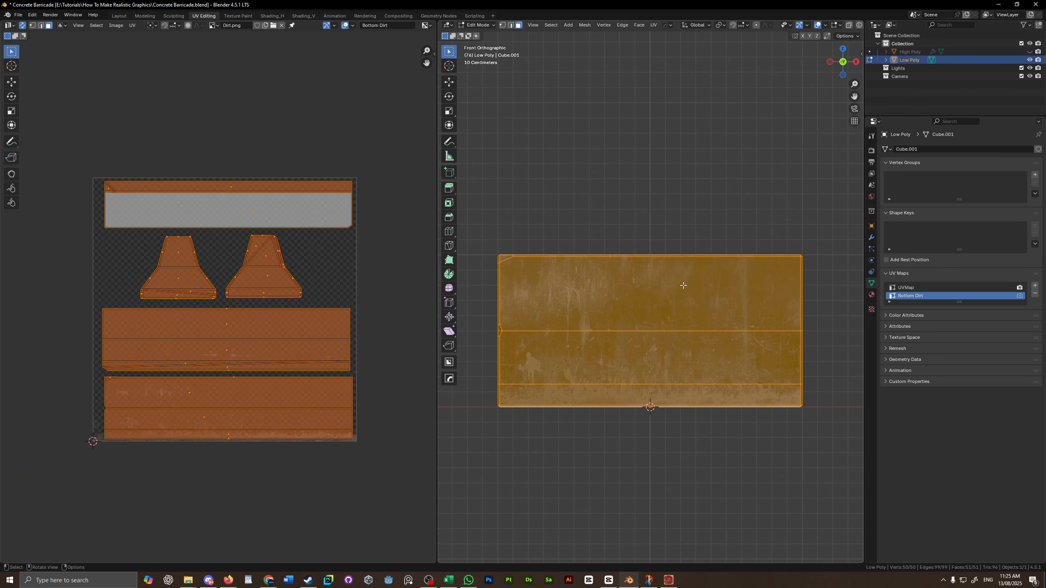
pyautogui.moveTo(535, 404); pyautogui.dragTo(513, 411, button='middle')
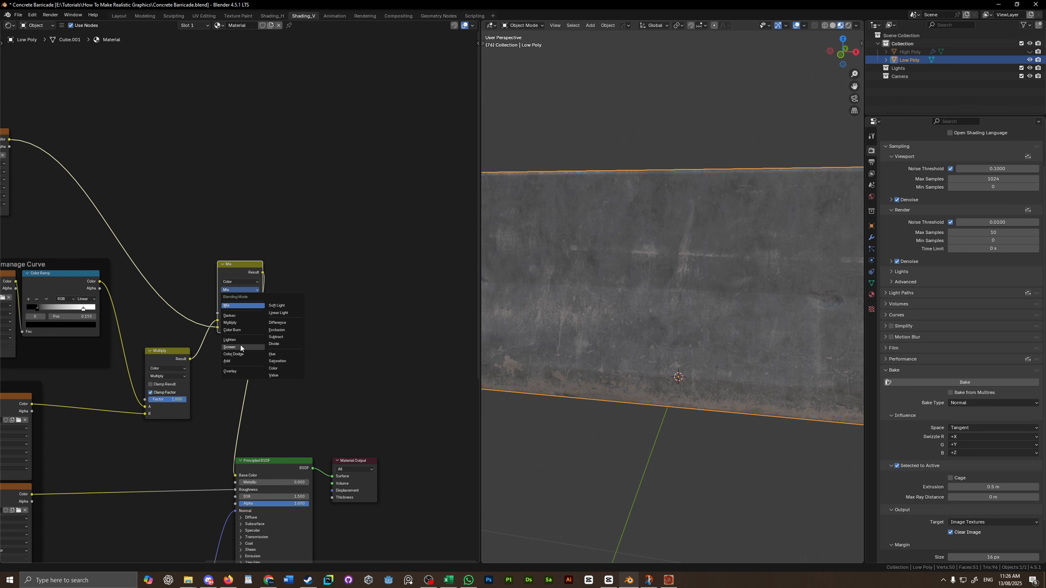
# Set the dirt Mix node's blending mode to Screen and inspect the barricade.
pyautogui.click(247, 317)
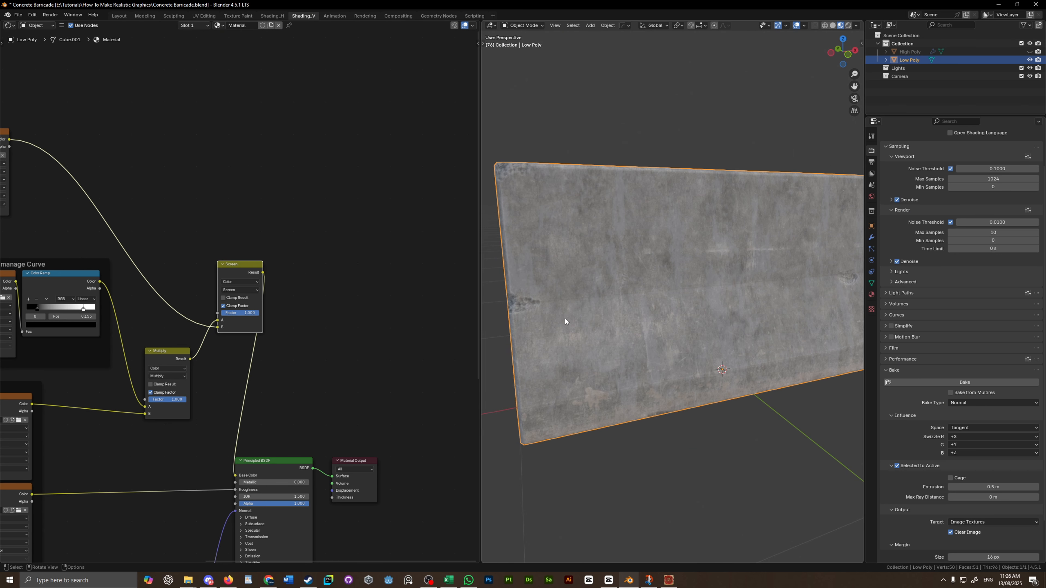
pyautogui.moveTo(564, 318); pyautogui.dragTo(617, 300, button='middle')
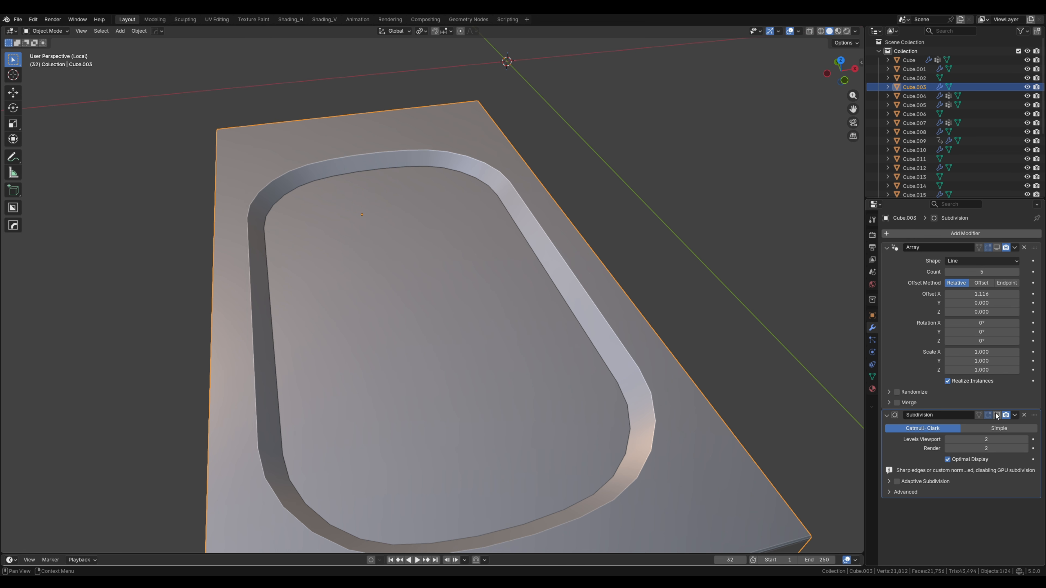
# Select the faces of the recorder button's oval recess and shrink the selection by one ring.
pyautogui.keyDown('alt'); pyautogui.click(580, 327); pyautogui.keyUp('alt')
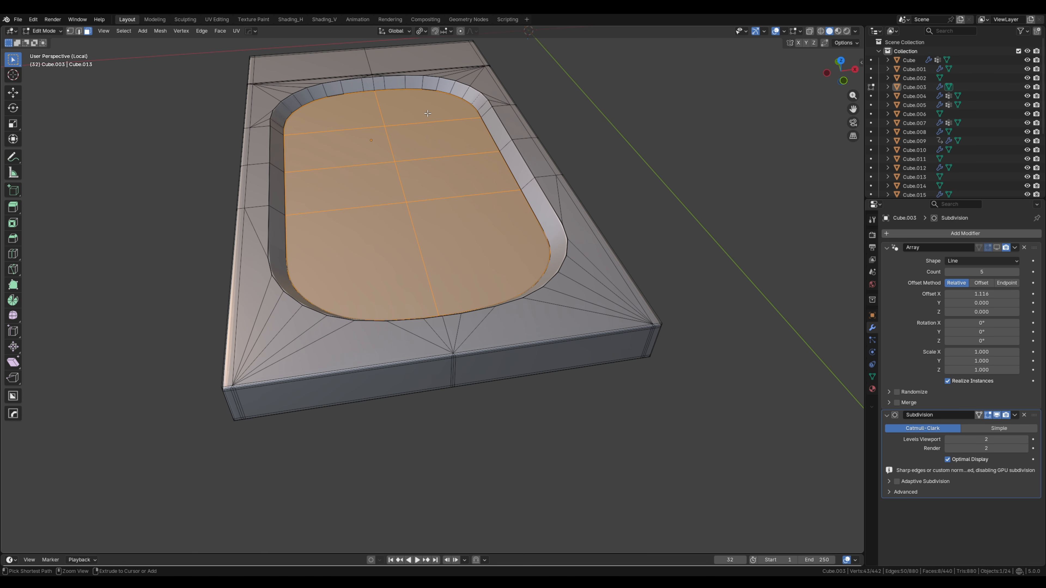
pyautogui.press('ctrl+KP_Subtract')
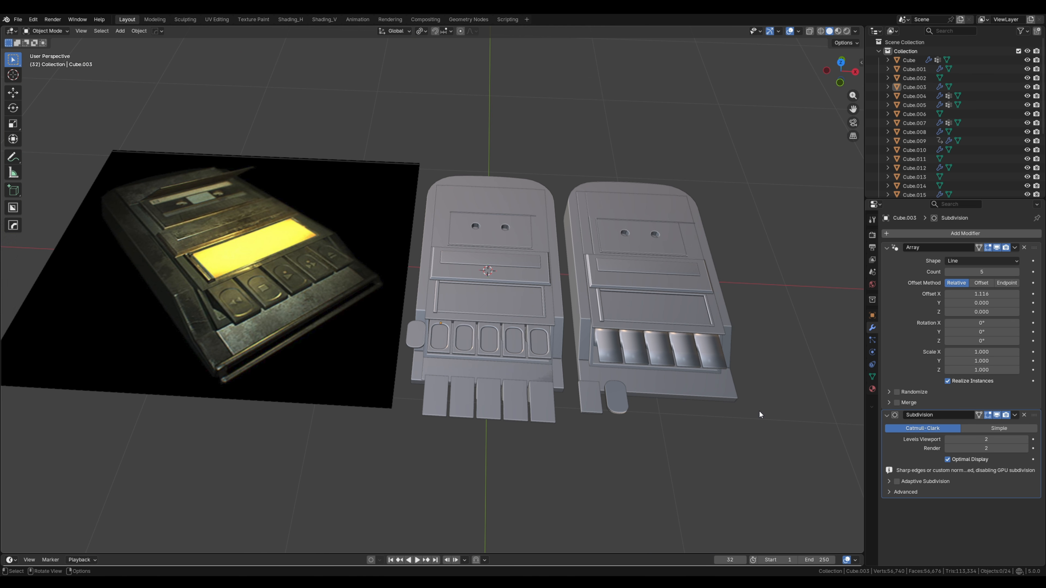
# Select the separate flat button pieces in front of the tape recorder models.
pyautogui.moveTo(759, 411); pyautogui.dragTo(713, 392, button='middle')
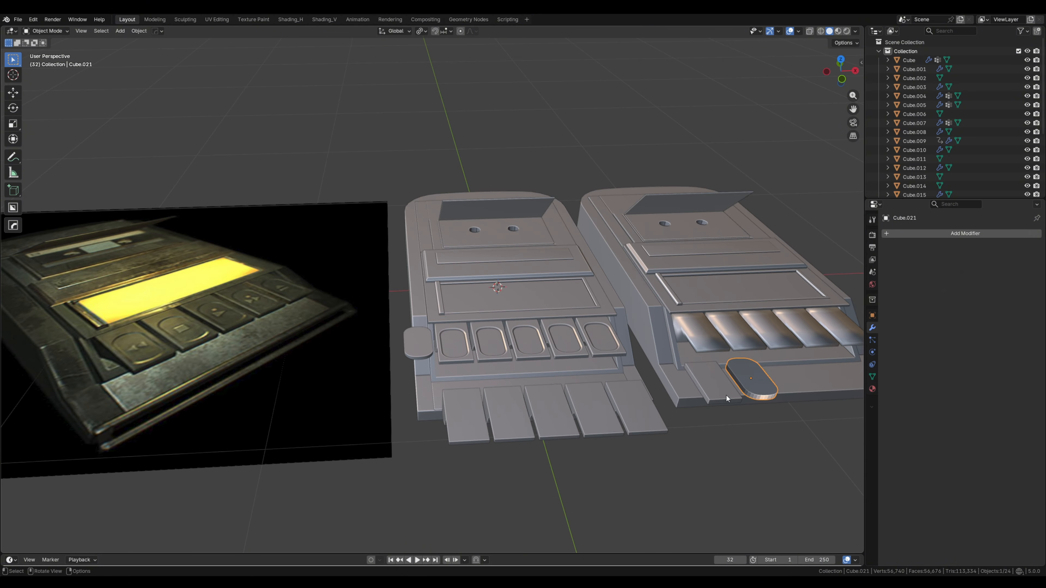
pyautogui.click(725, 394)
pyautogui.click(629, 416)
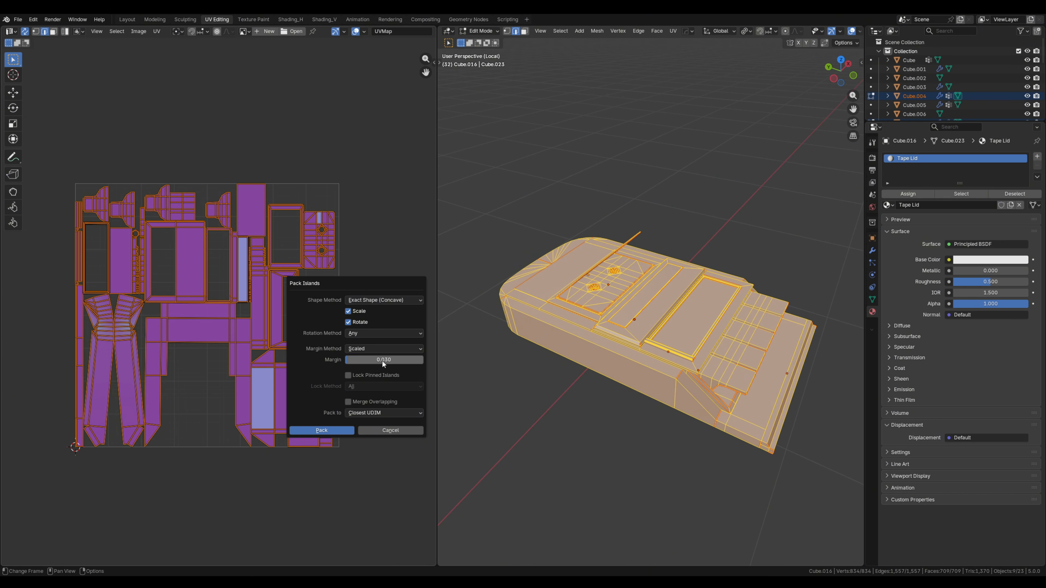
# Pack all of the tape recorder's UV islands, repacking them with a smaller margin.
pyautogui.click(322, 430)
pyautogui.hotkey('ctrl', 'p')
pyautogui.moveTo(338, 461); pyautogui.dragTo(329, 461)
pyautogui.click(309, 532)
# Examine the spacing of the packed UV islands and locate a chosen island on the recorder model.
pyautogui.scroll(6, 199, 369)
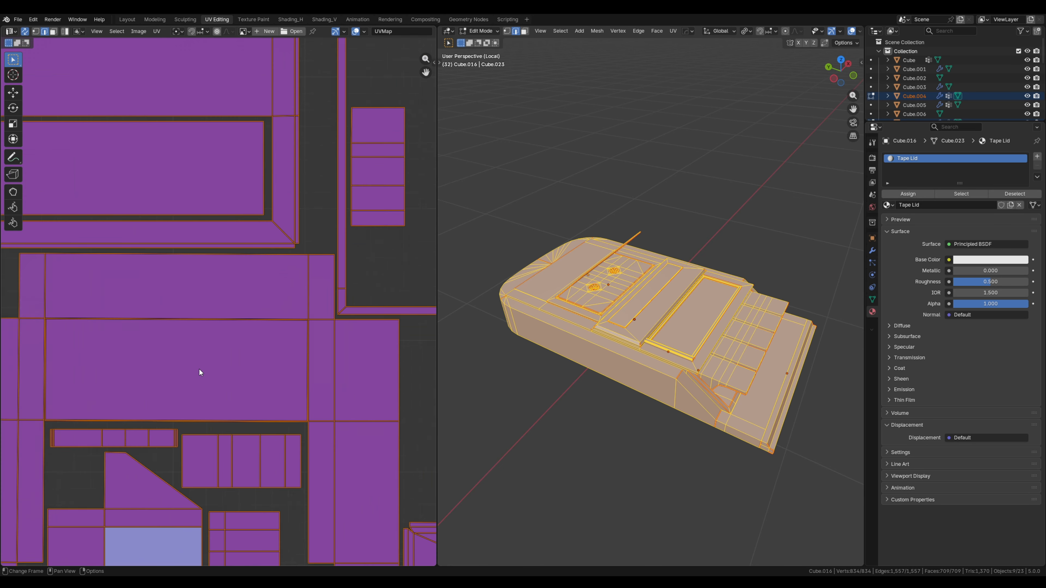
pyautogui.scroll(-8, 200, 372)
pyautogui.scroll(6, 239, 406)
pyautogui.click(98, 414)
pyautogui.press('KP_Decimal')
pyautogui.hotkey('alt', 'a')
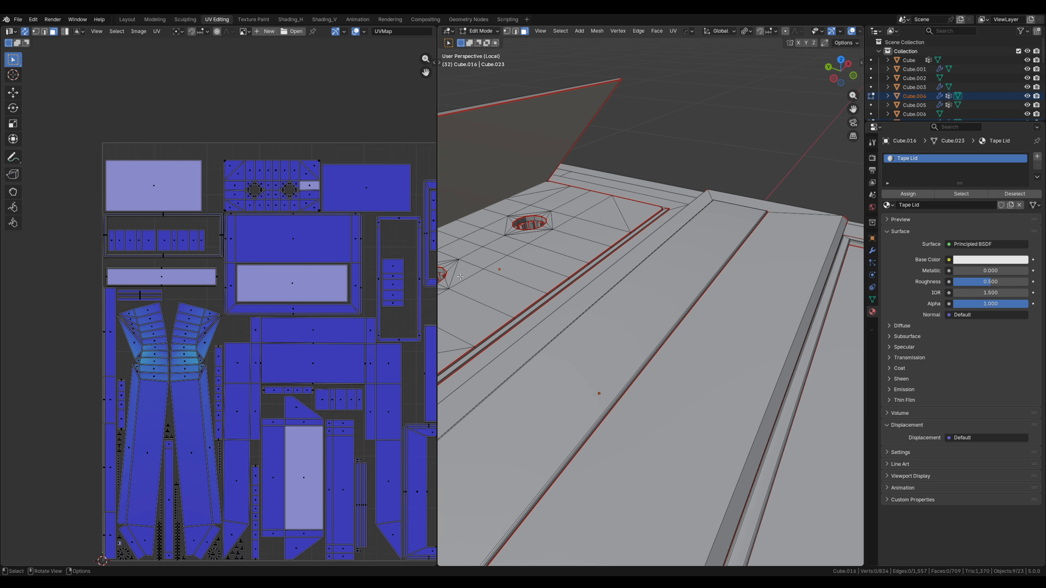
pyautogui.scroll(2, 221, 326)
pyautogui.scroll(-1, 224, 352)
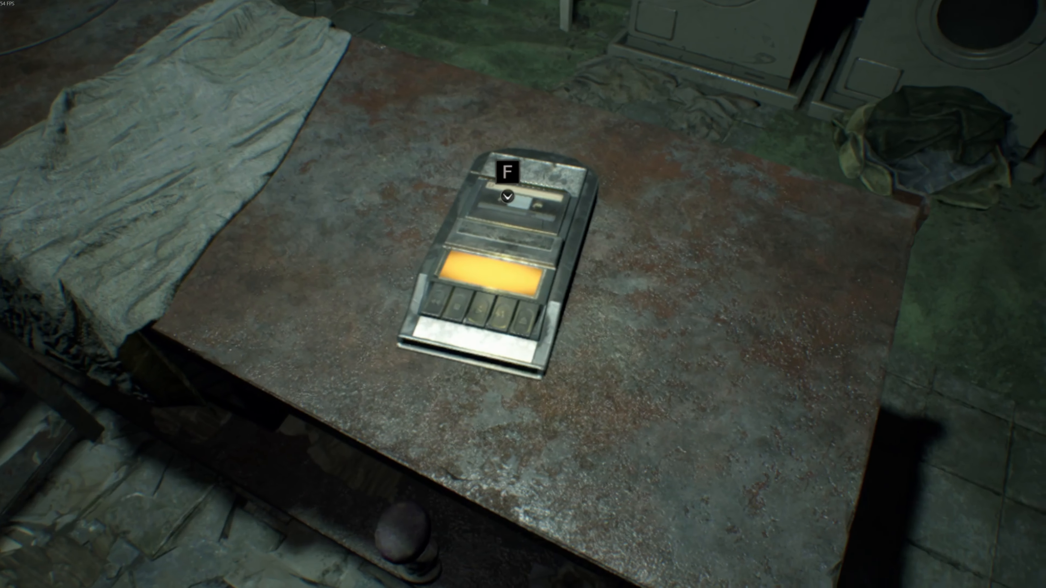
pyautogui.press('f')
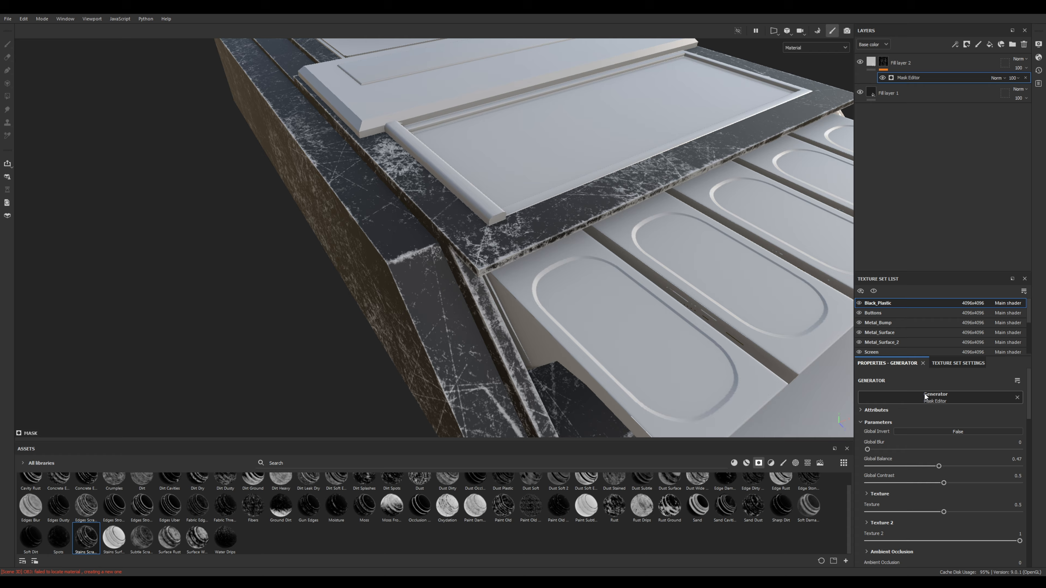
# Review the Mask Editor's curvature settings and Fill layer 2's material properties on Black_Plastic in Substance 3D Painter.
pyautogui.scroll(-3, 913, 459)
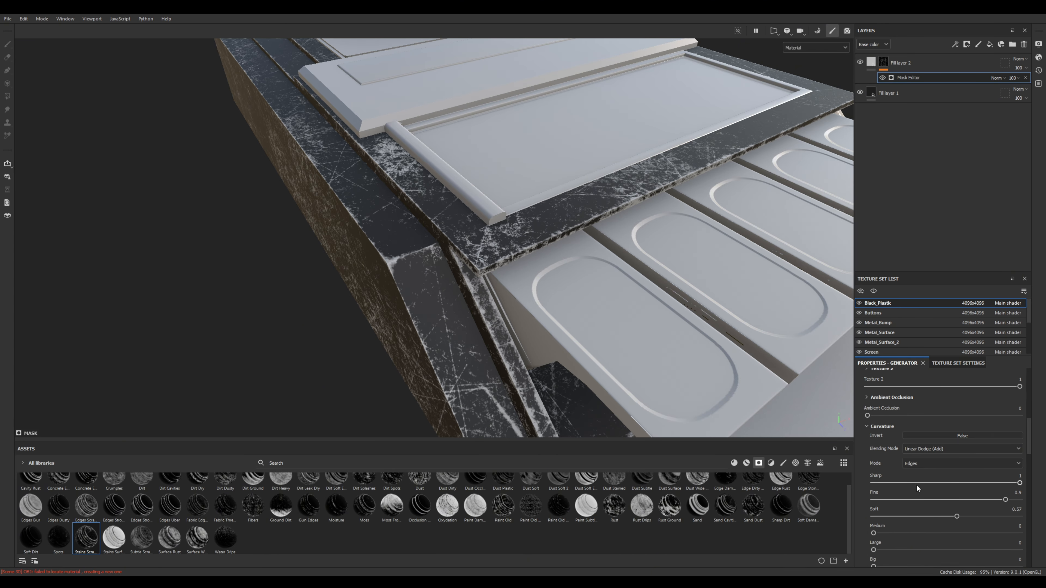
pyautogui.scroll(-3, 916, 484)
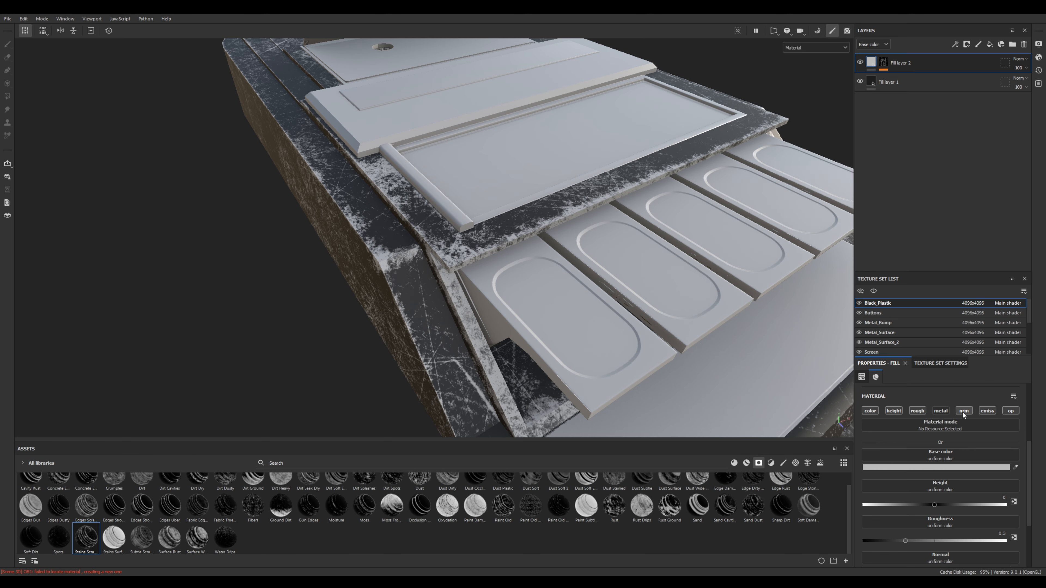
pyautogui.scroll(-1, 912, 517)
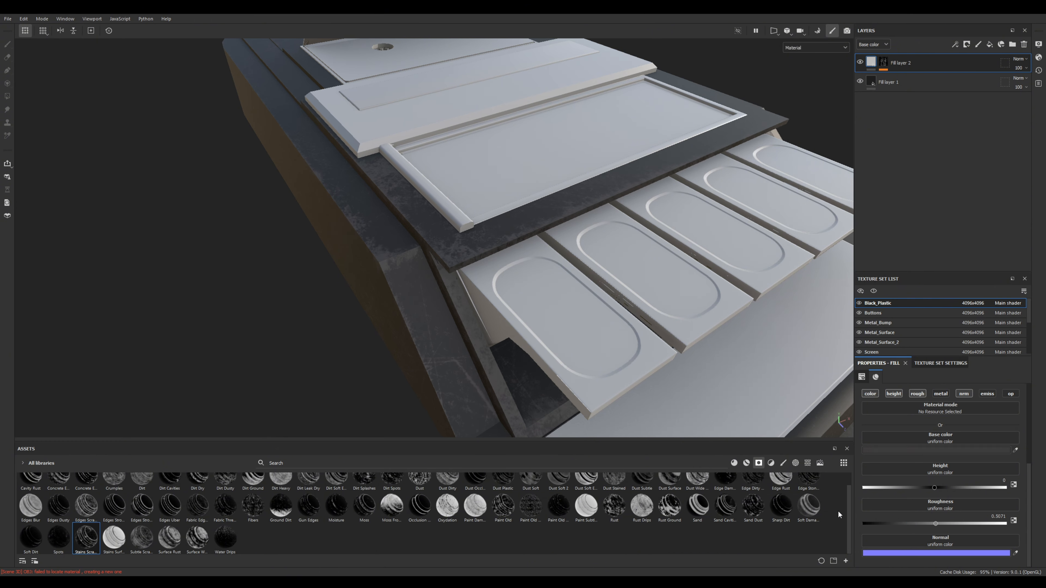
pyautogui.keyDown('alt'); pyautogui.moveTo(659, 264); pyautogui.dragTo(706, 278); pyautogui.keyUp('alt')
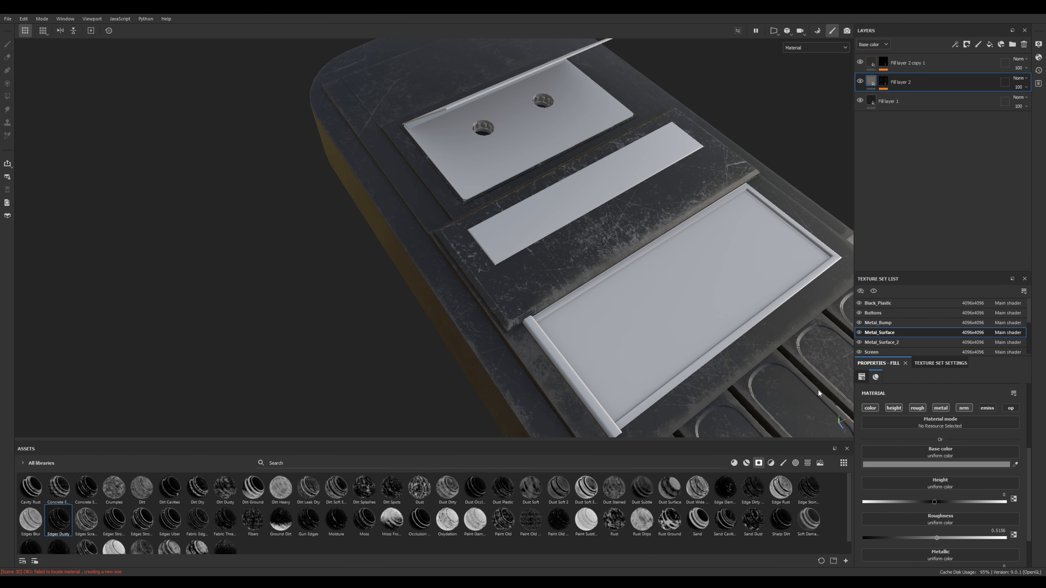
# Raise Fill layer 2's material height slightly on the Metal_Surface texture set.
pyautogui.scroll(-1, 999, 523)
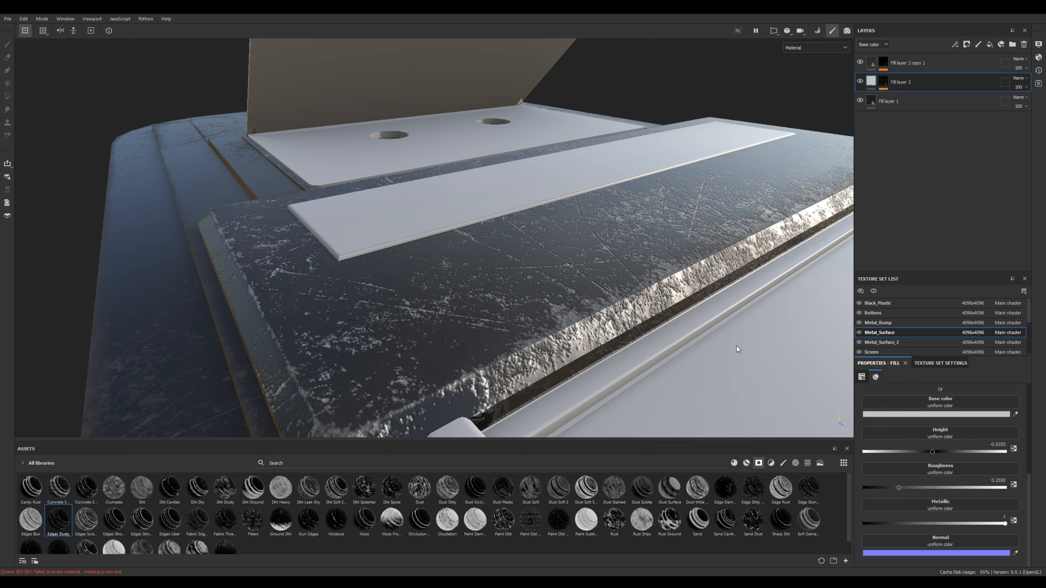
pyautogui.moveTo(934, 451); pyautogui.dragTo(938, 452)
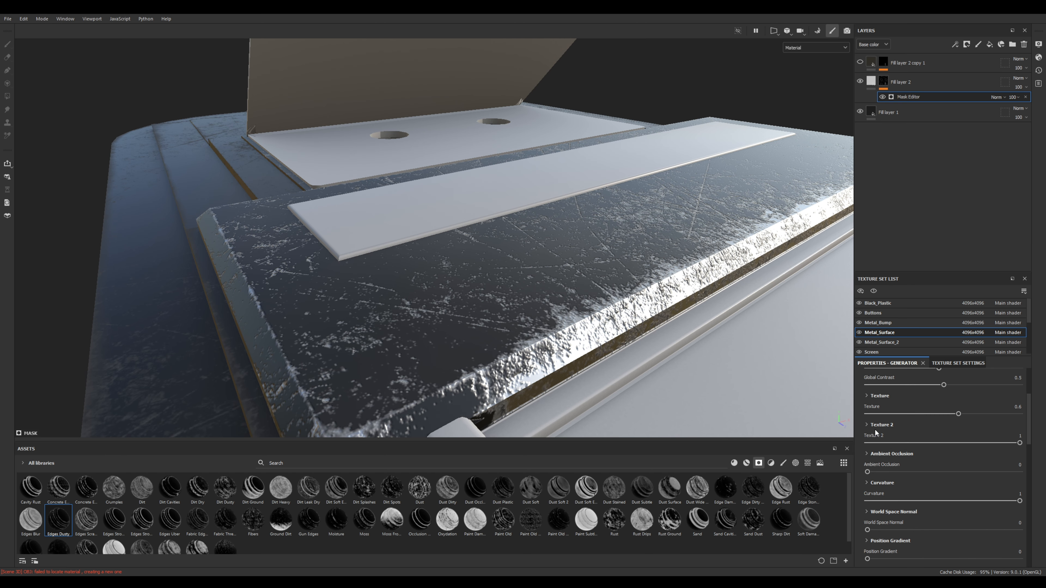
# Set Texture 2 to 0.6 in Fill layer 2's Mask Editor on Metal_Surface and select the generator again.
pyautogui.moveTo(951, 444); pyautogui.dragTo(958, 443)
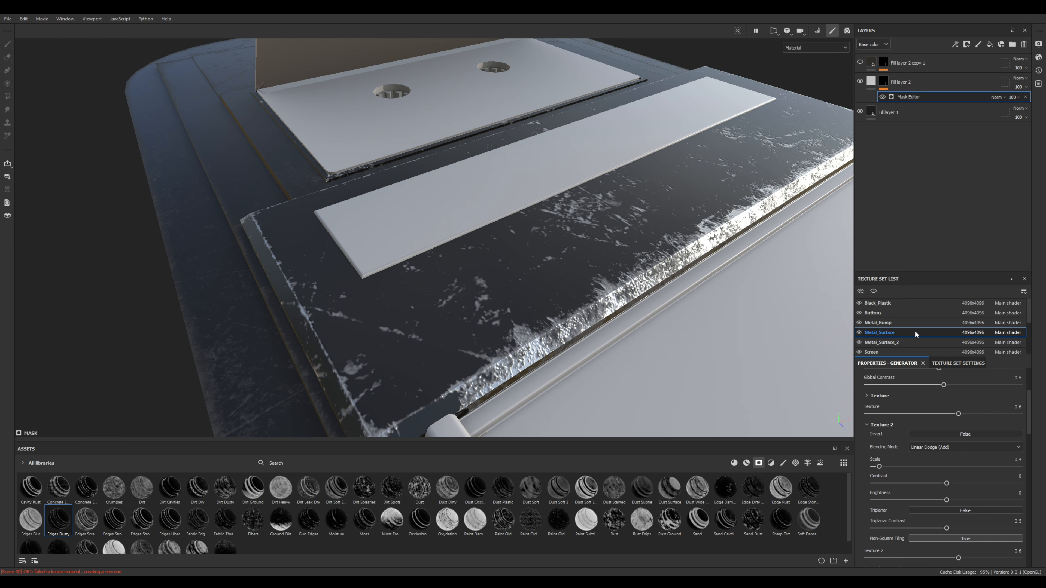
pyautogui.click(891, 98)
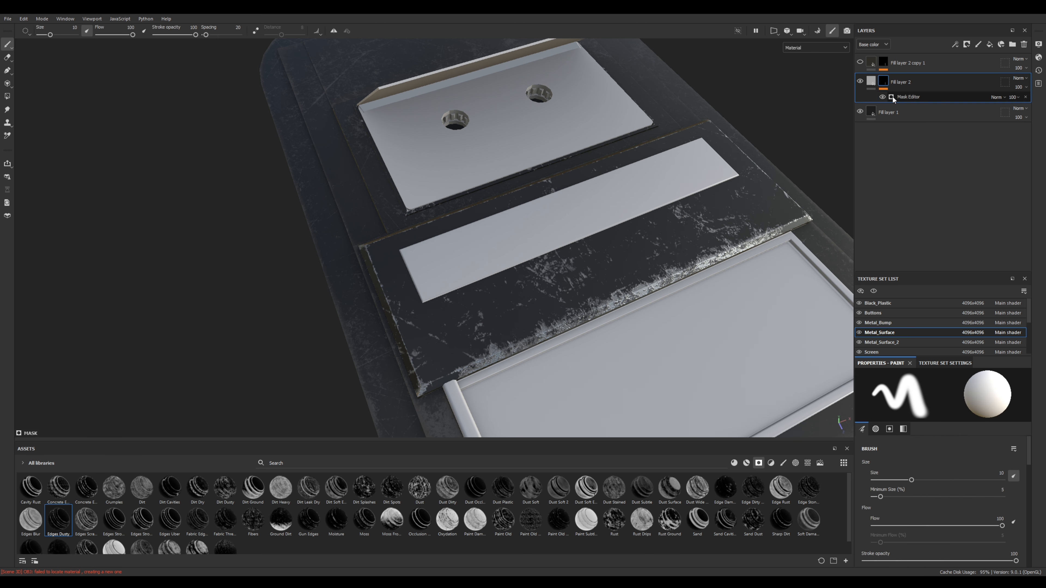
# Review Fill layer 2's generator on Metal_Surface and Fill layer 2 copy 1's material and mask on Black_Plastic.
pyautogui.click(906, 98)
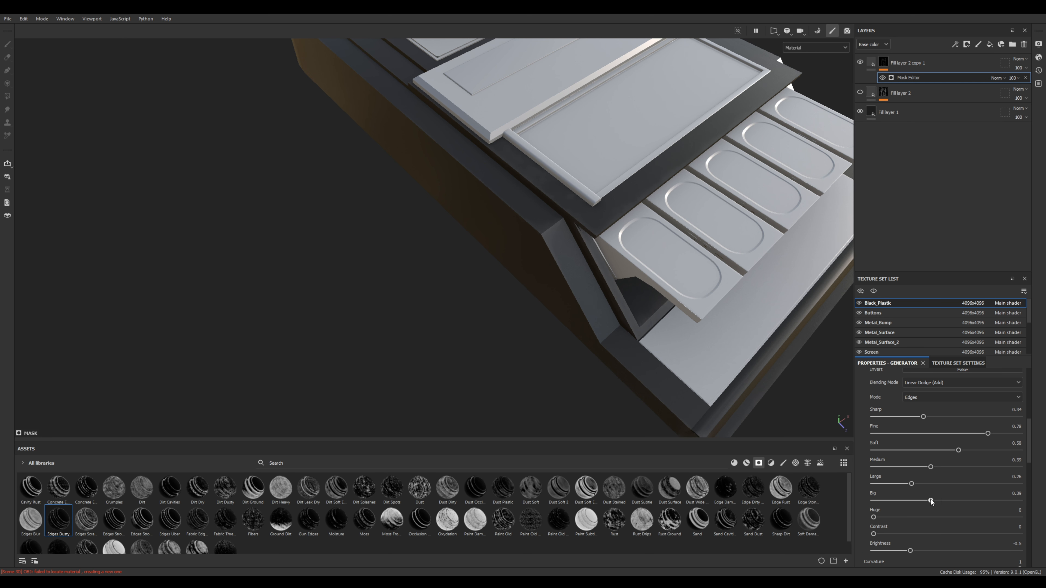
pyautogui.keyDown('alt'); pyautogui.moveTo(729, 361); pyautogui.dragTo(599, 299); pyautogui.keyUp('alt')
pyautogui.click(911, 64)
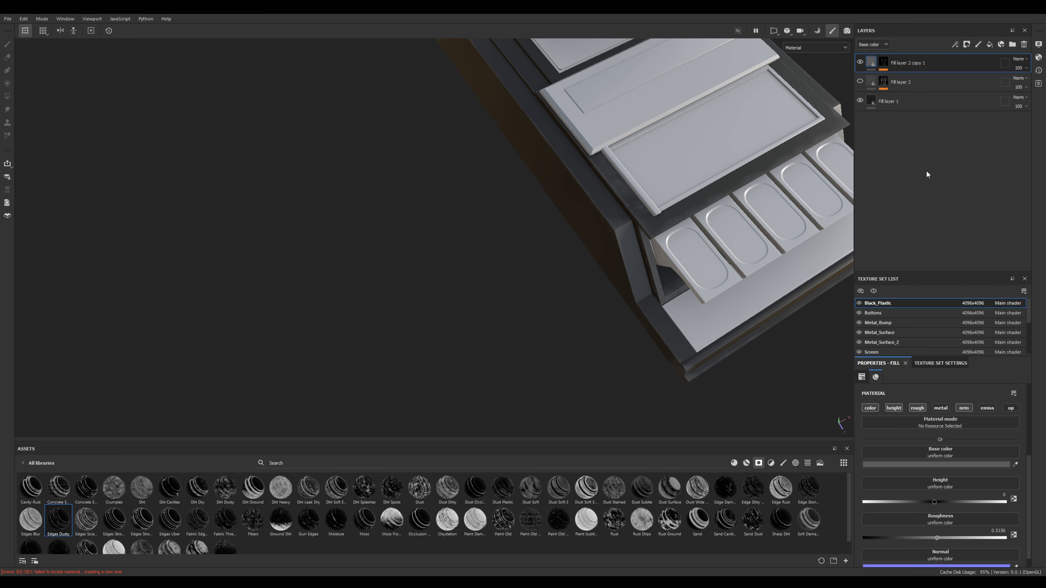
pyautogui.click(885, 62)
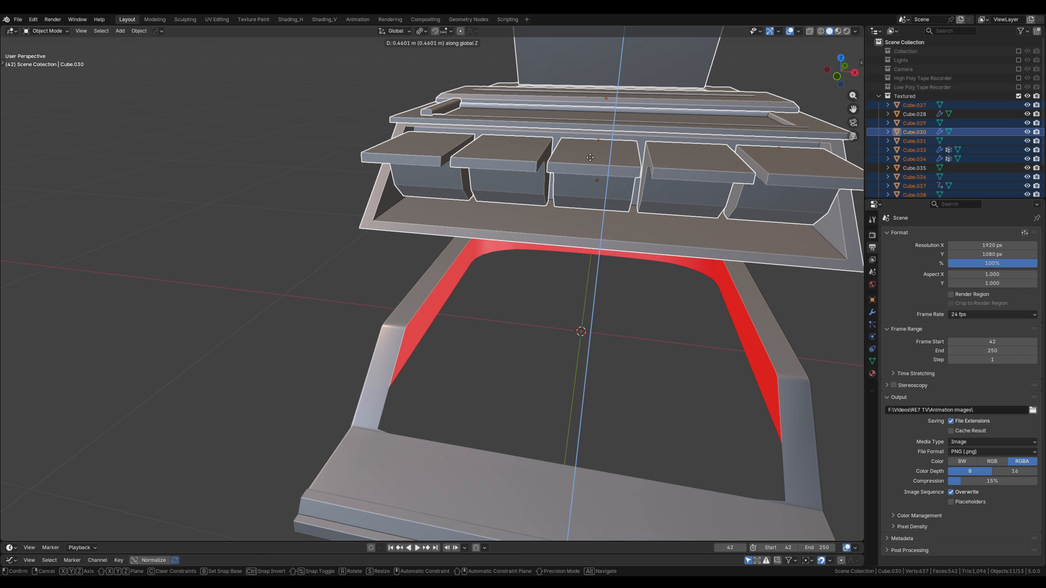
# Switch to Blender and lift the recorder's selected body parts along the global Z axis to expose the hidden inner faces.
pyautogui.click(626, 132)
pyautogui.moveTo(625, 132); pyautogui.dragTo(701, 234, button='middle')
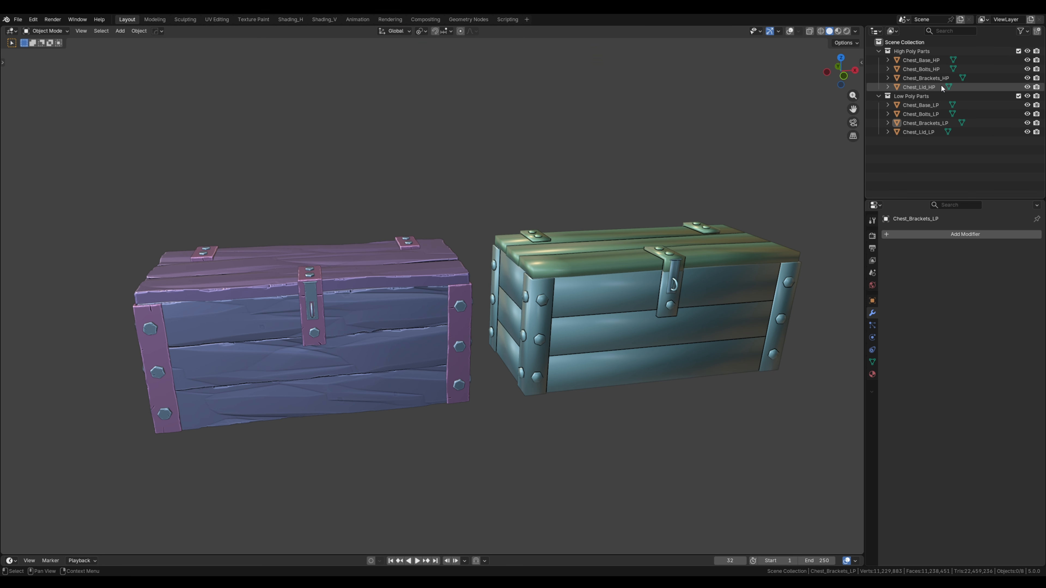
pyautogui.moveTo(774, 247)
pyautogui.mouseDown(button='middle')
pyautogui.moveTo(713, 268)
pyautogui.moveTo(784, 257)
pyautogui.moveTo(766, 264)
pyautogui.mouseUp(button='middle')
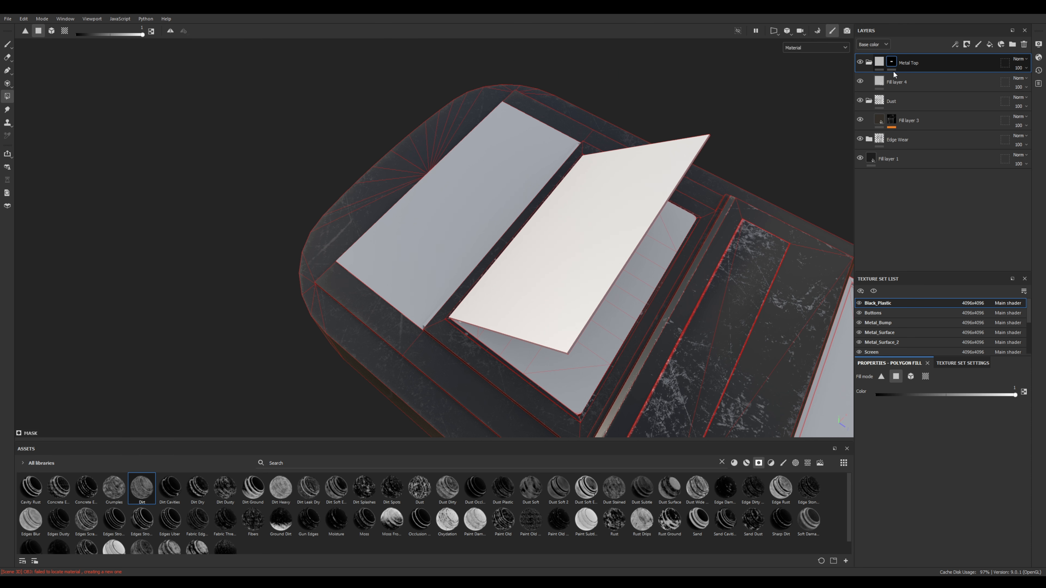
# Select the fill layer inside Black_Plastic's Metal Top folder and adjust Texture 2 in the Mask Editor of the wear layer.
pyautogui.click(897, 82)
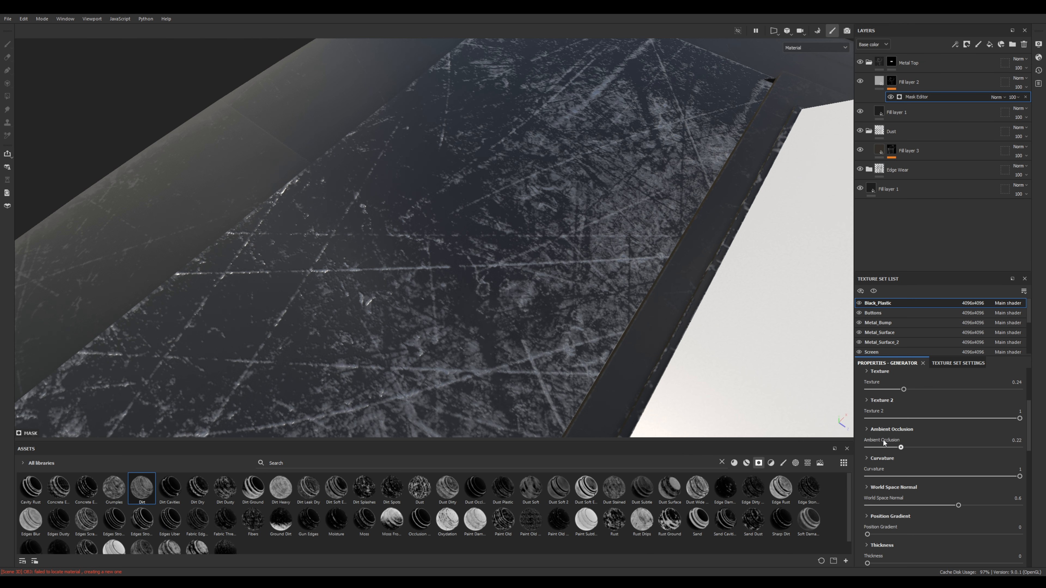
pyautogui.moveTo(918, 418); pyautogui.dragTo(962, 418)
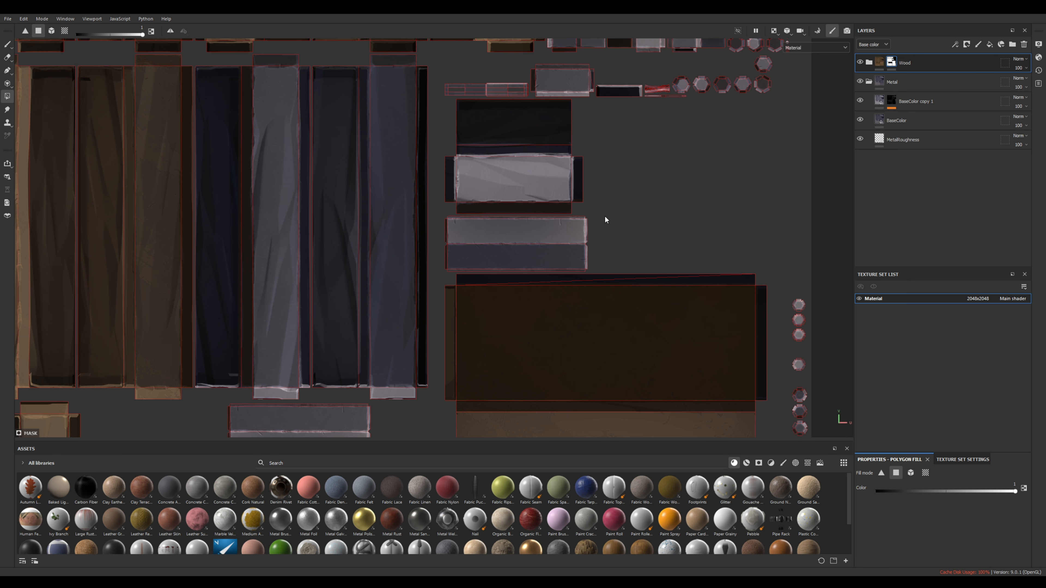
# Add the chest's metal-looking plank islands and plank faces to the Wood folder's mask with white polygon fill.
pyautogui.click(558, 193)
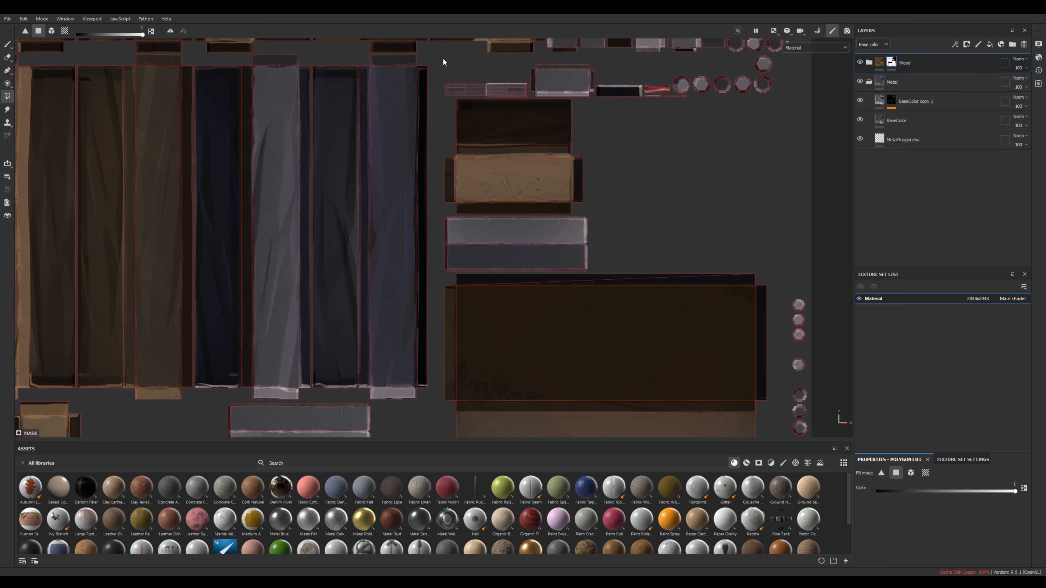
pyautogui.moveTo(395, 82); pyautogui.dragTo(205, 390)
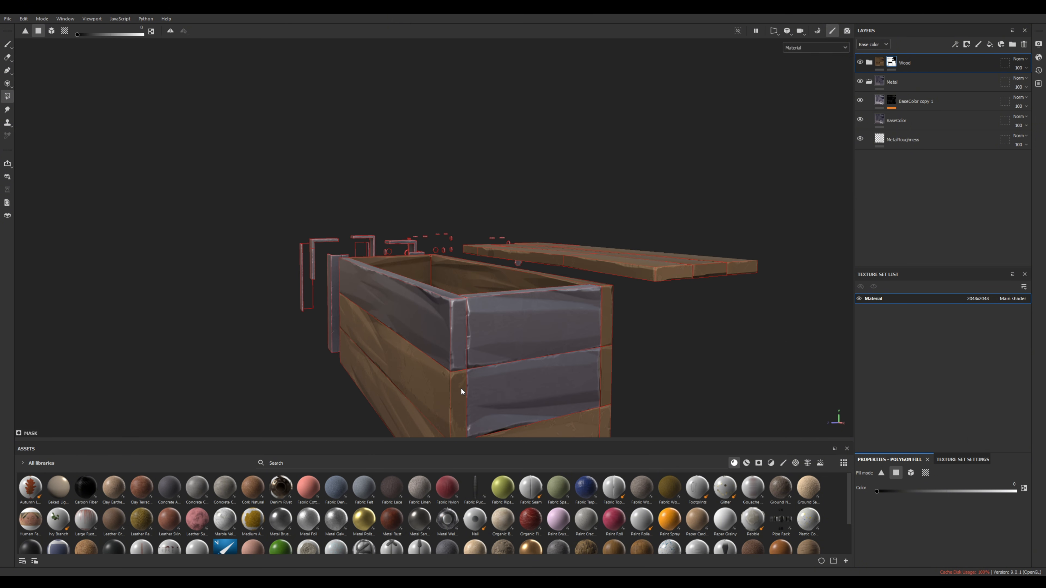
pyautogui.click(443, 388)
pyautogui.press('x')
pyautogui.click(438, 389)
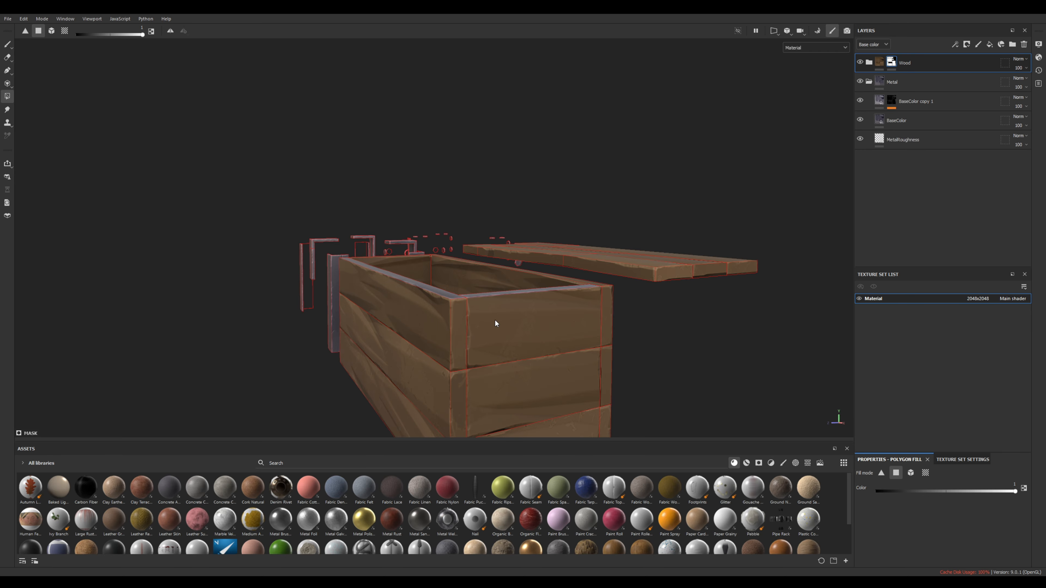
pyautogui.keyDown('alt'); pyautogui.moveTo(496, 321); pyautogui.dragTo(565, 365); pyautogui.keyUp('alt')
pyautogui.click(479, 308)
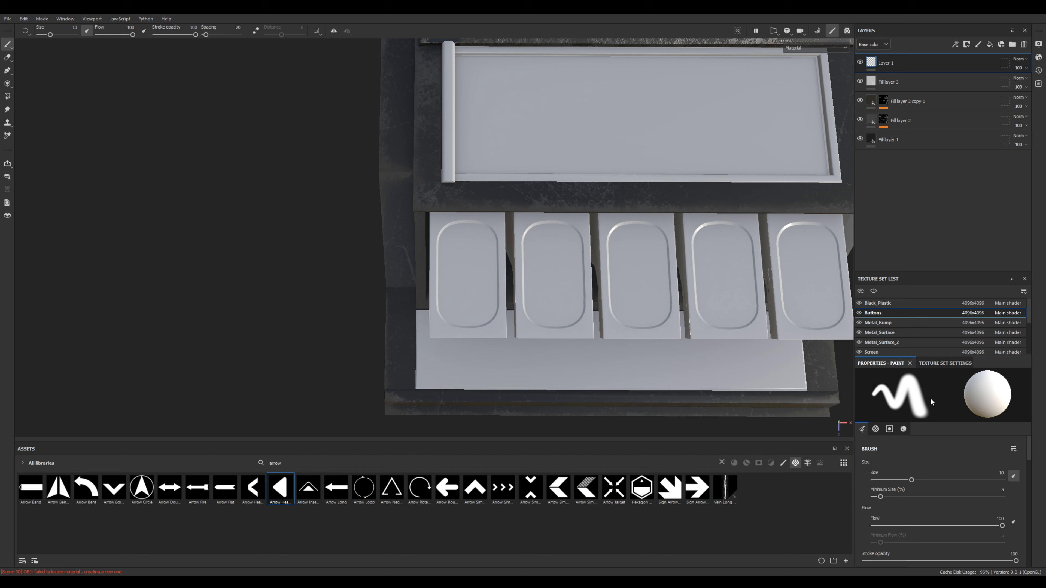
# Try the Arrow Head Smooth alpha on a Buttons paint layer and load it into the brush for Fill layer 3's mask.
pyautogui.moveTo(281, 488); pyautogui.dragTo(289, 491)
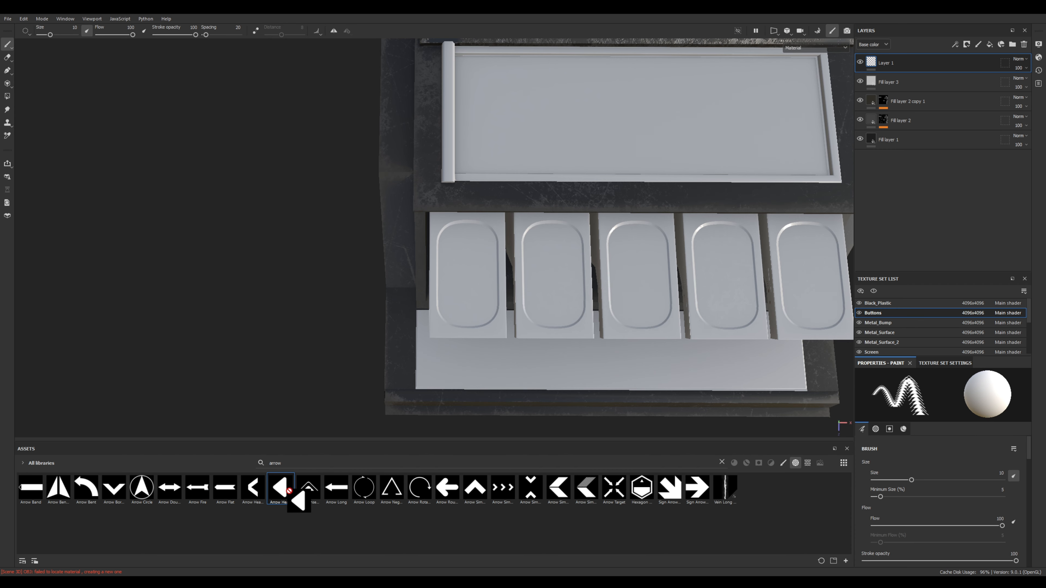
pyautogui.moveTo(500, 288); pyautogui.dragTo(500, 289)
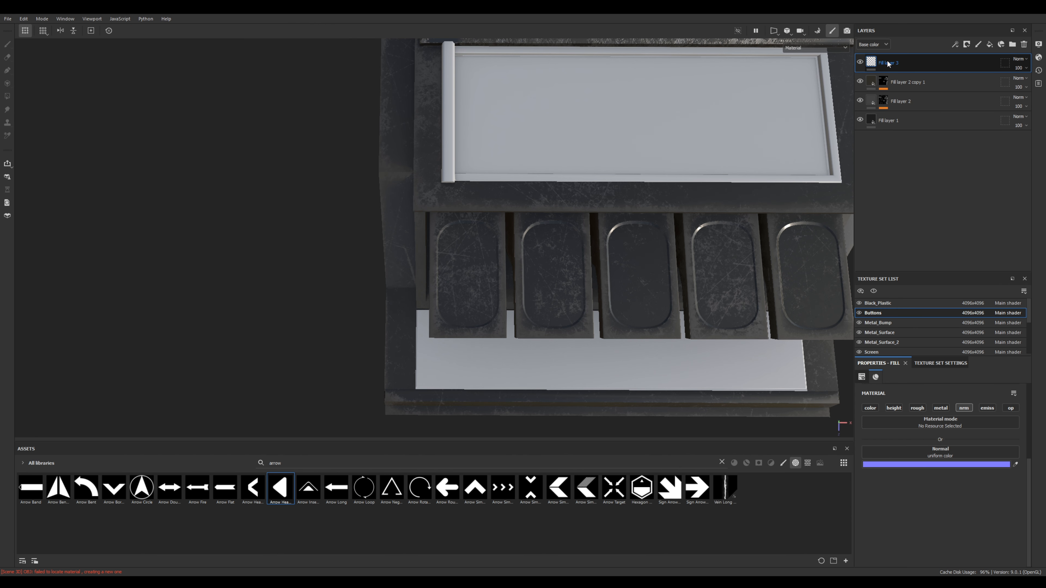
pyautogui.scroll(4, 463, 304)
pyautogui.keyDown('alt'); pyautogui.moveTo(463, 305); pyautogui.dragTo(593, 288); pyautogui.keyUp('alt')
pyautogui.moveTo(281, 488); pyautogui.dragTo(906, 455)
pyautogui.click(871, 62)
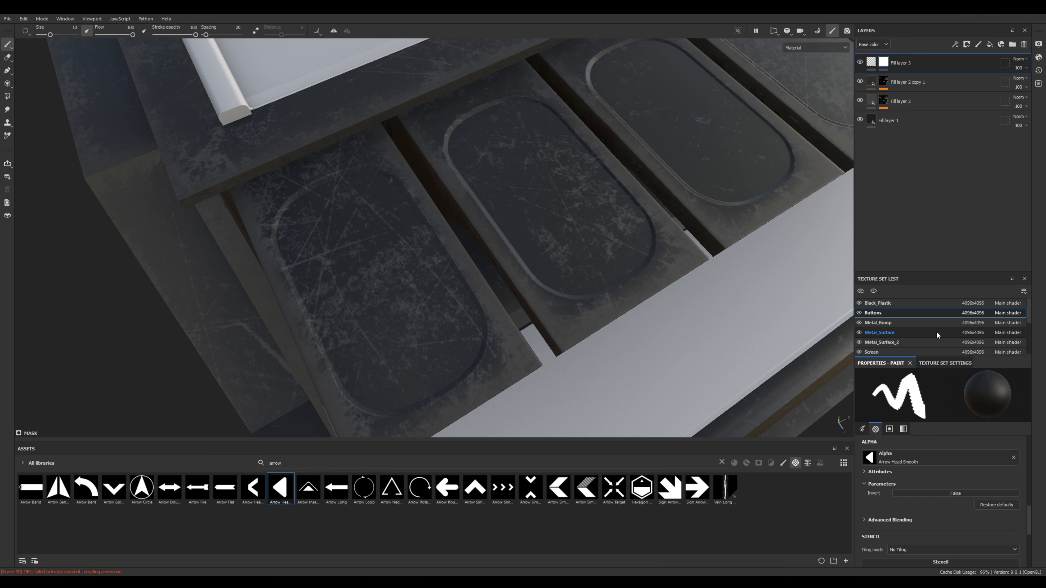
# Try an engraved arrow by stamping the alpha into Fill layer 3's mask on the first button, and undo the last change.
pyautogui.click(883, 62)
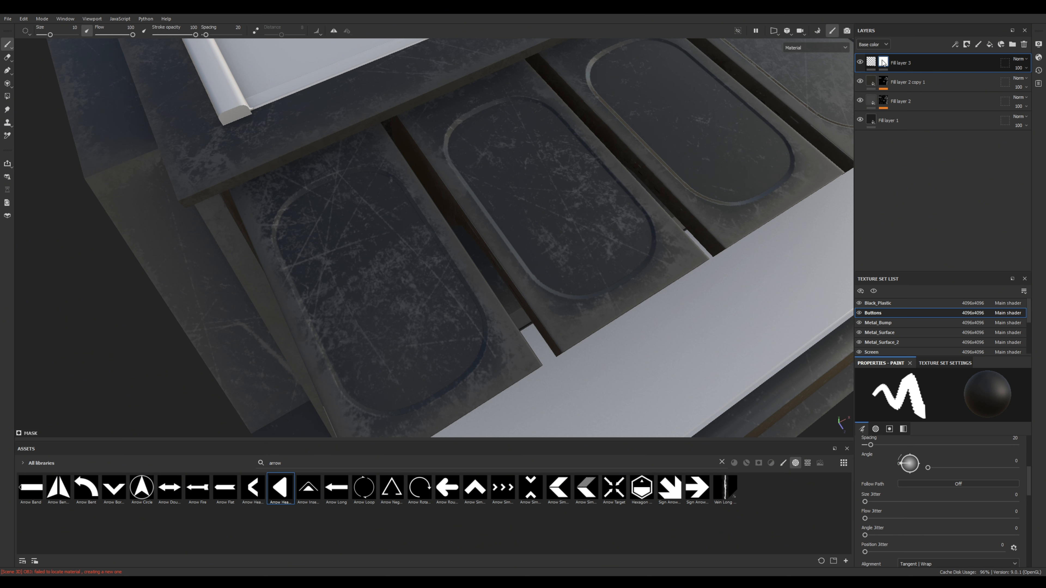
pyautogui.click(372, 270)
pyautogui.keyDown('alt'); pyautogui.moveTo(373, 270); pyautogui.dragTo(329, 275); pyautogui.keyUp('alt')
pyautogui.click(870, 62)
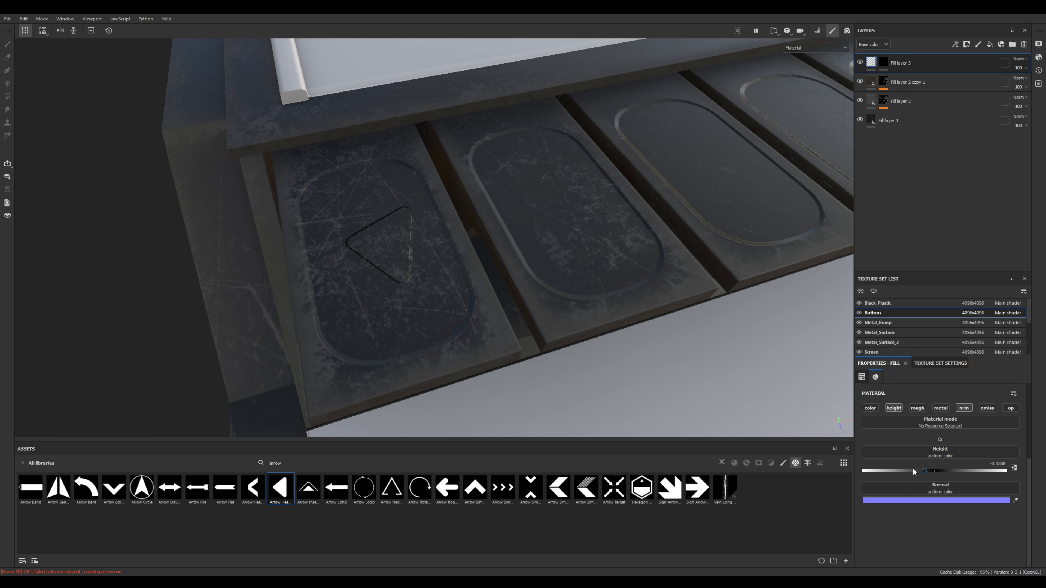
pyautogui.moveTo(508, 285)
pyautogui.keyDown('alt'); pyautogui.mouseDown()
pyautogui.moveTo(726, 296)
pyautogui.moveTo(476, 327)
pyautogui.mouseUp(); pyautogui.keyUp('alt')
pyautogui.hotkey('ctrl', 'z')
pyautogui.keyDown('alt'); pyautogui.moveTo(476, 327); pyautogui.dragTo(497, 327, button='right'); pyautogui.keyUp('alt')
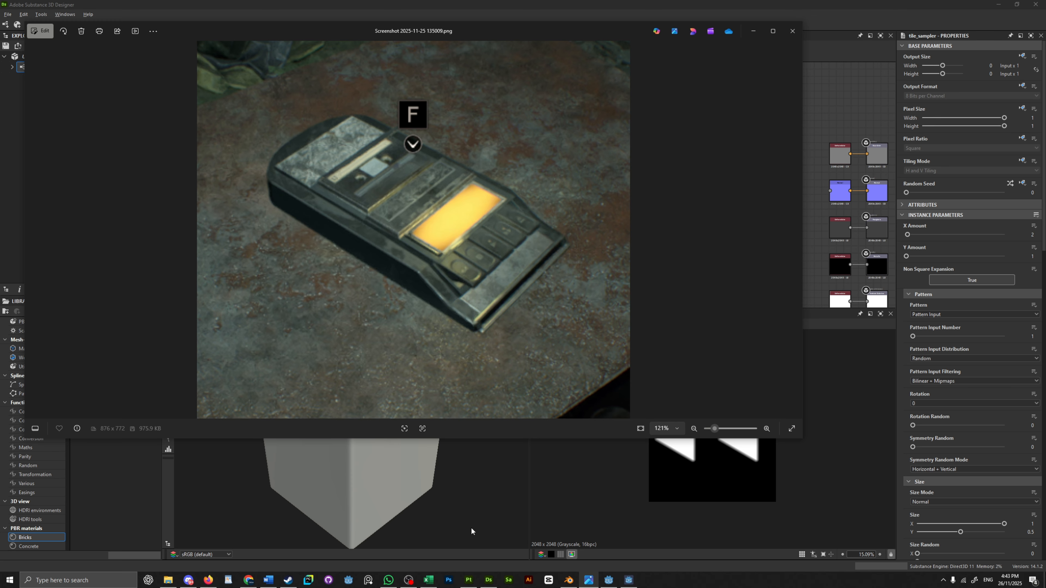
# Browse the tape recorder reference images and adjust the triangle polygon node's rotation in Substance 3D Designer.
pyautogui.press('Right')
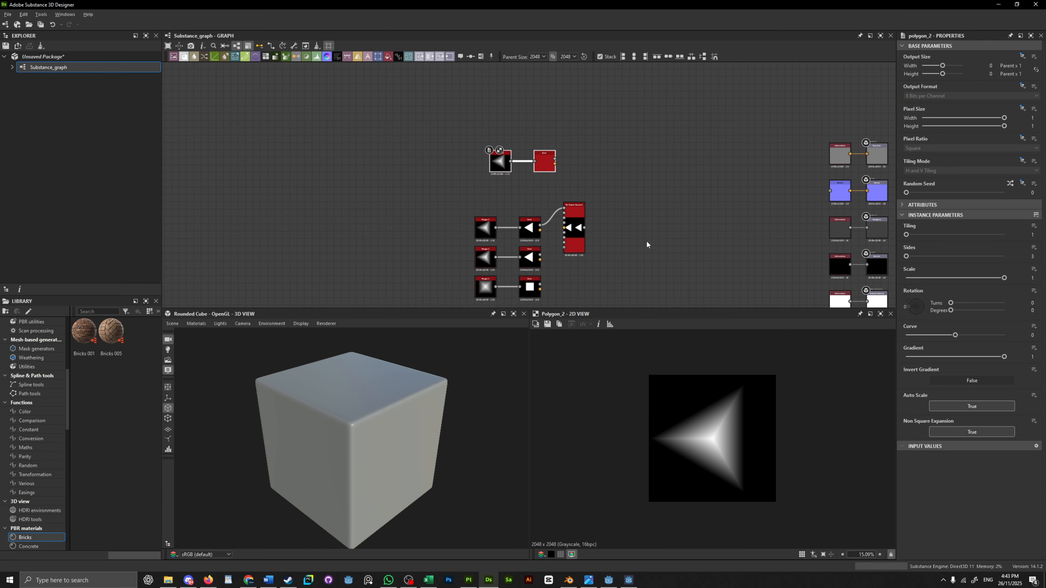
pyautogui.moveTo(950, 311); pyautogui.dragTo(952, 304)
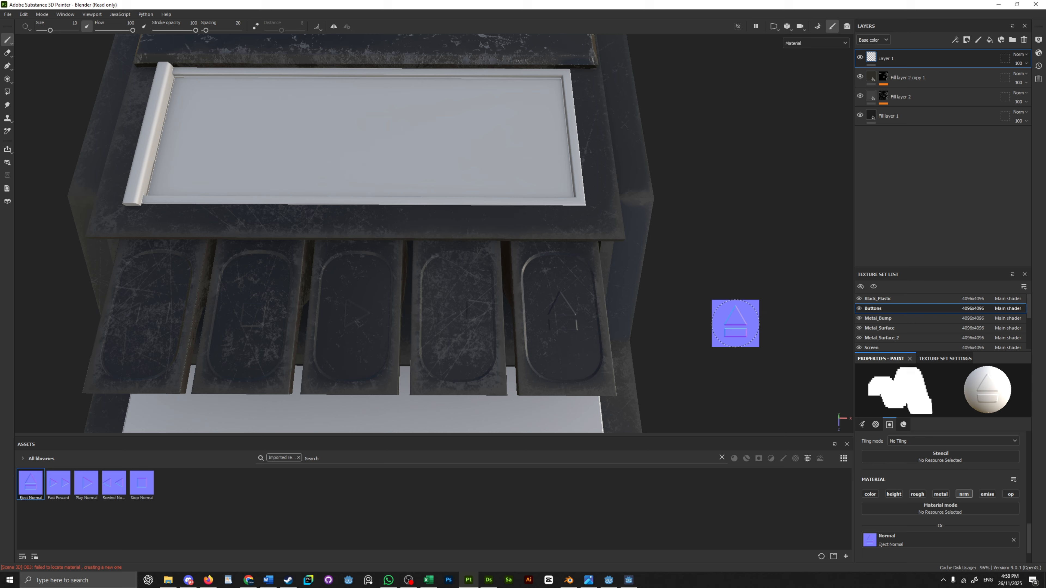
# Resize and rotate the Eject Normal brush to try its alignment on the recorder's second button in Substance 3D Painter.
pyautogui.keyDown('alt'); pyautogui.moveTo(731, 330); pyautogui.dragTo(702, 177); pyautogui.keyUp('alt')
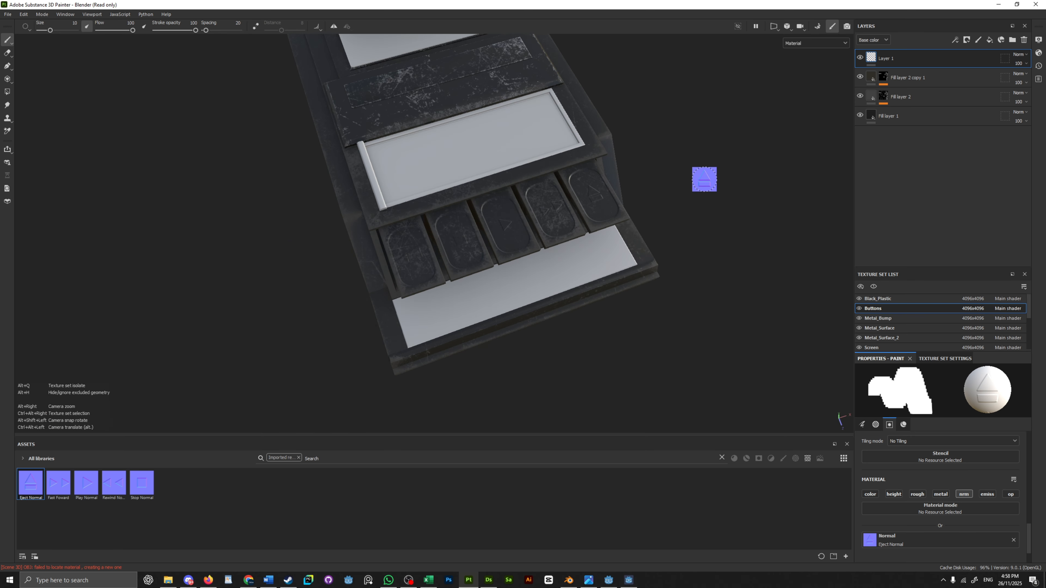
pyautogui.keyDown('alt'); pyautogui.moveTo(675, 241); pyautogui.dragTo(701, 172); pyautogui.keyUp('alt')
pyautogui.keyDown('ctrl'); pyautogui.moveTo(720, 172); pyautogui.dragTo(762, 172, button='right'); pyautogui.keyUp('ctrl')
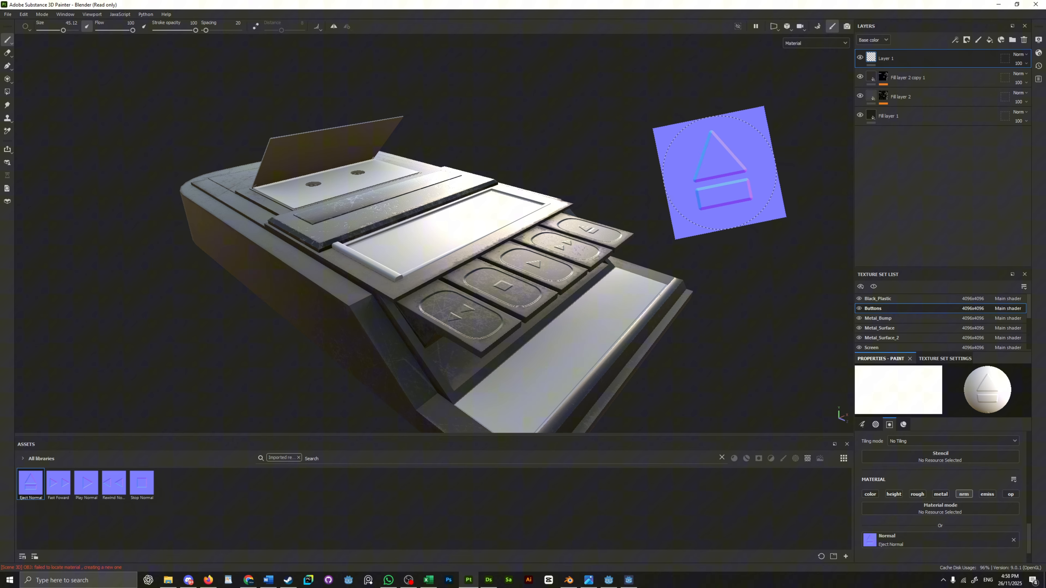
pyautogui.keyDown('ctrl'); pyautogui.moveTo(720, 172); pyautogui.dragTo(695, 190); pyautogui.keyUp('ctrl')
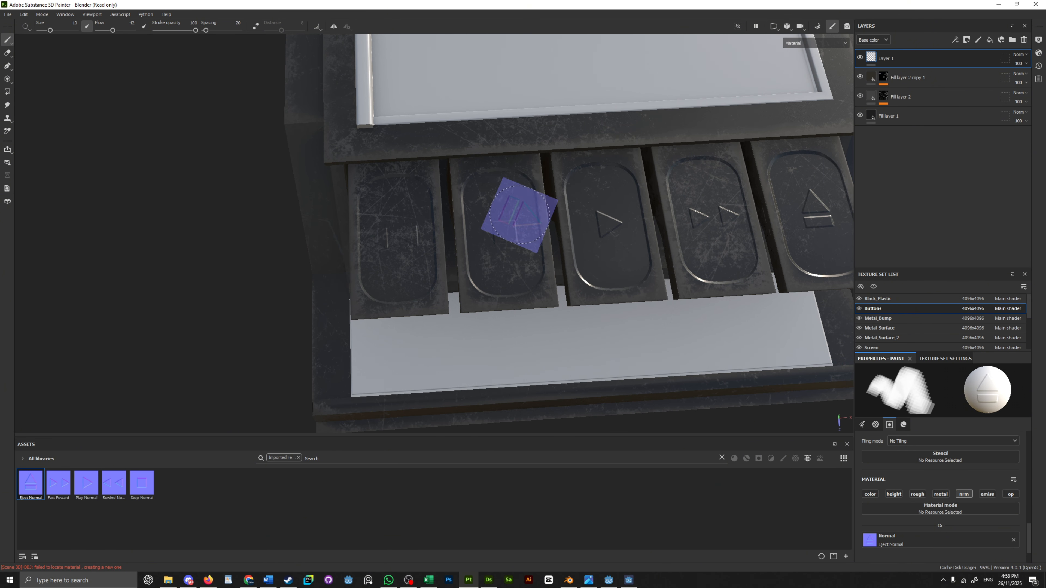
pyautogui.moveTo(514, 217)
pyautogui.keyDown('ctrl'); pyautogui.mouseDown()
pyautogui.moveTo(518, 197)
pyautogui.moveTo(497, 227)
pyautogui.mouseUp(); pyautogui.keyUp('ctrl')
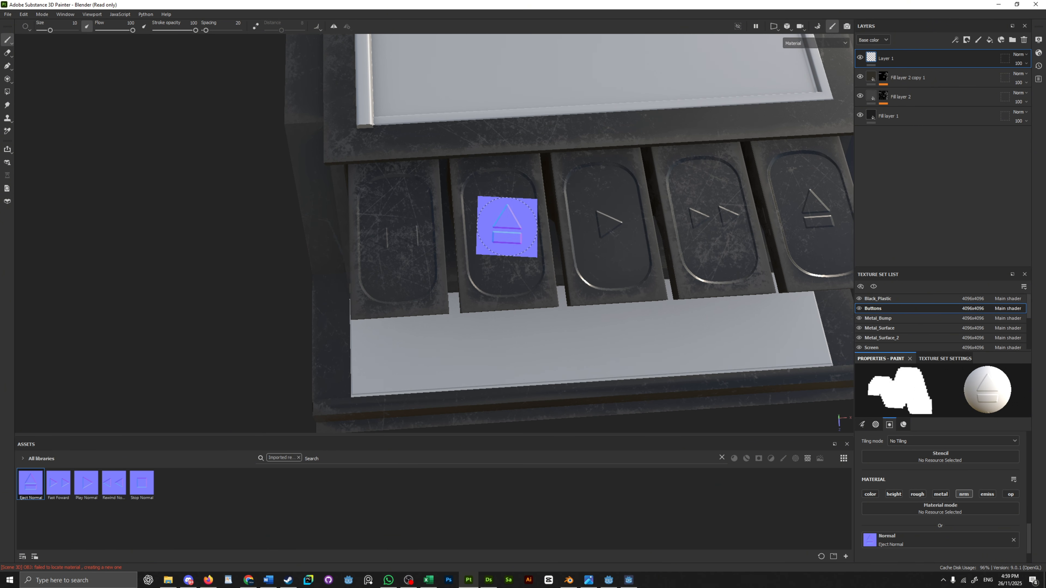
# Stamp the Rewind, Stop and Play normal maps onto the recorder's first, second and third buttons on Layer 1.
pyautogui.moveTo(817, 206)
pyautogui.keyDown('alt'); pyautogui.mouseDown(button='middle')
pyautogui.moveTo(507, 224)
pyautogui.moveTo(671, 274)
pyautogui.mouseUp(button='middle'); pyautogui.keyUp('alt')
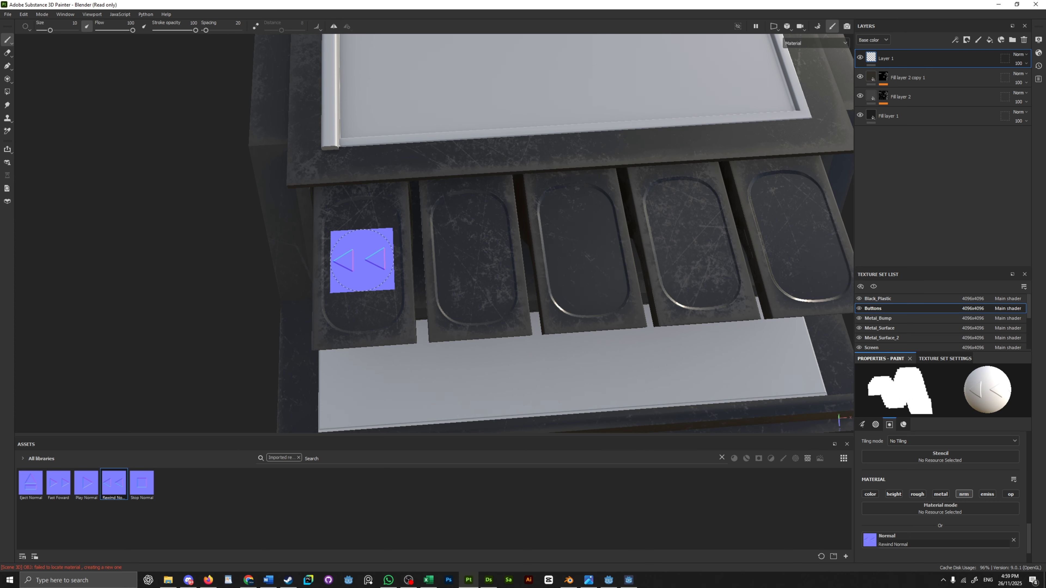
pyautogui.click(362, 254)
pyautogui.moveTo(86, 483); pyautogui.dragTo(938, 539)
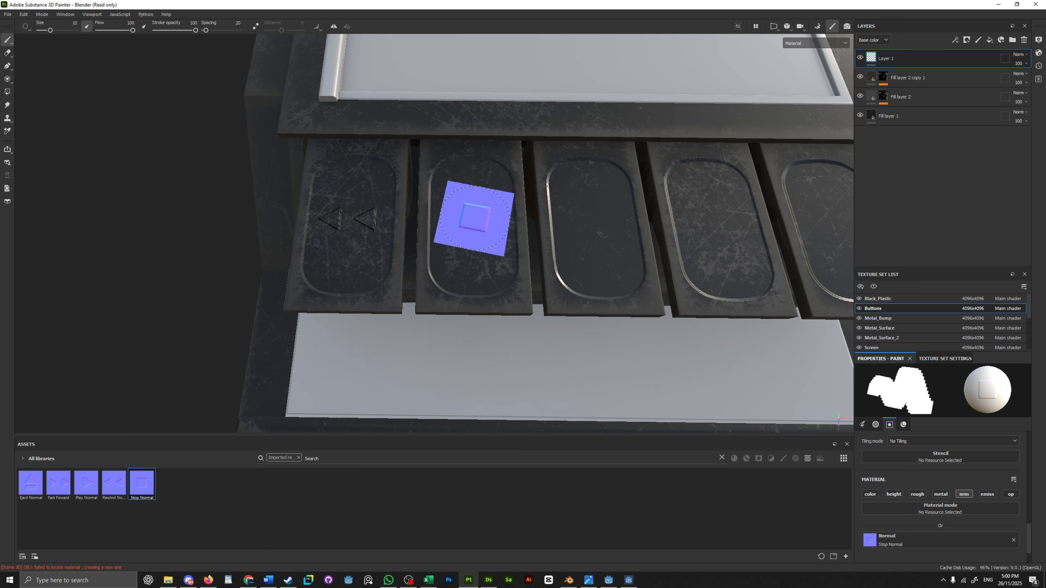
pyautogui.click(472, 222)
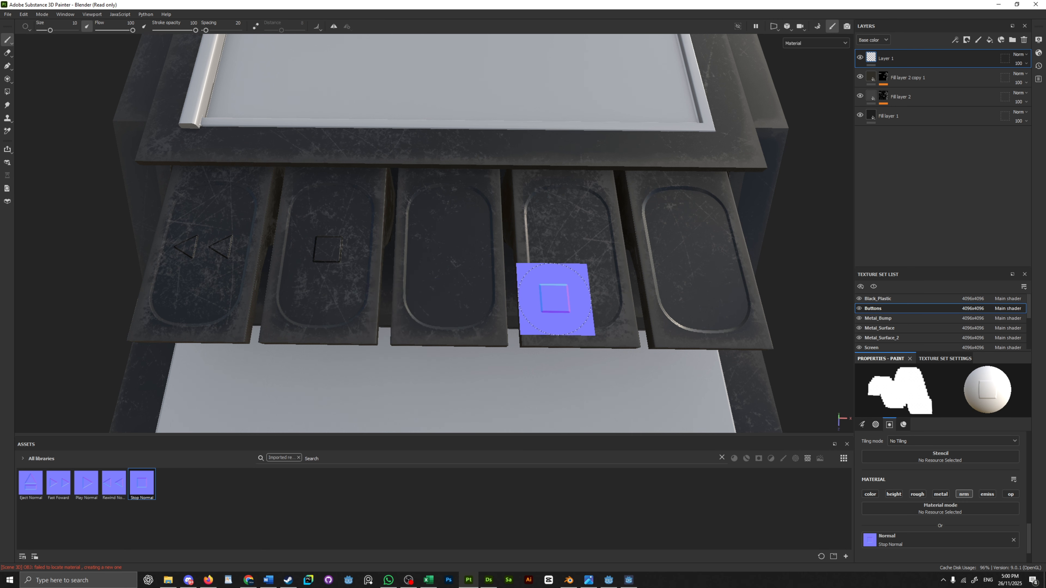
pyautogui.click(448, 253)
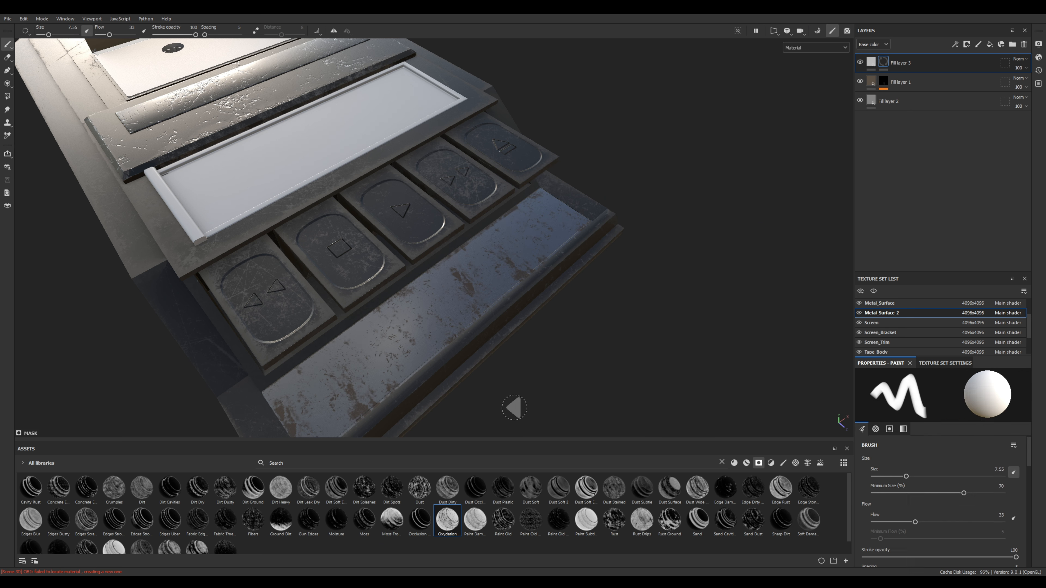
# Apply the Dust Dirty smart mask to Fill layer 3 on the Metal_Surface_2 texture set.
pyautogui.moveTo(447, 488); pyautogui.dragTo(905, 63)
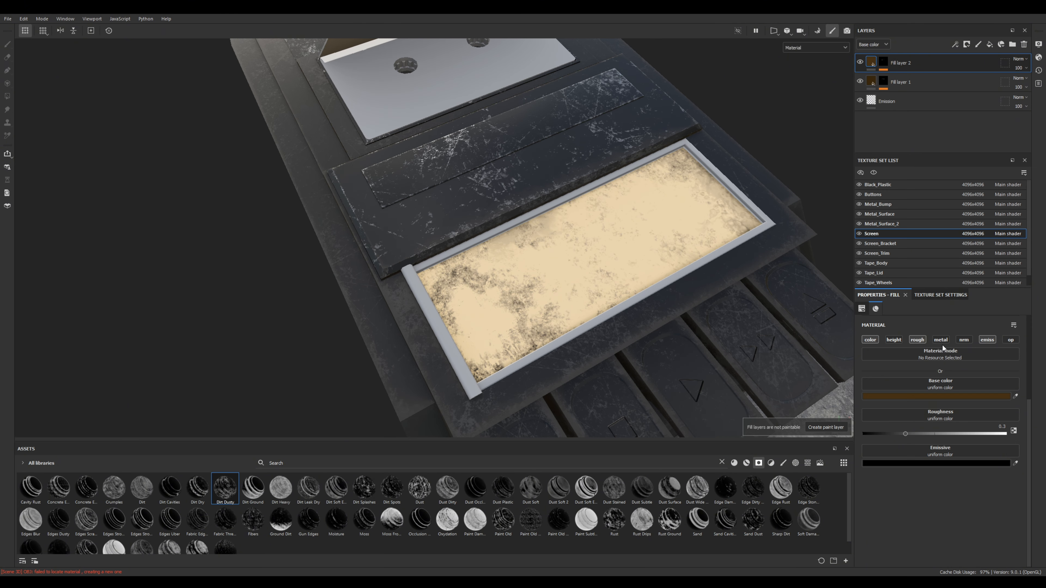
# Bring Fill layer 2's height close to zero on the Screen texture set and sample a grey emissive colour from the model.
pyautogui.click(872, 103)
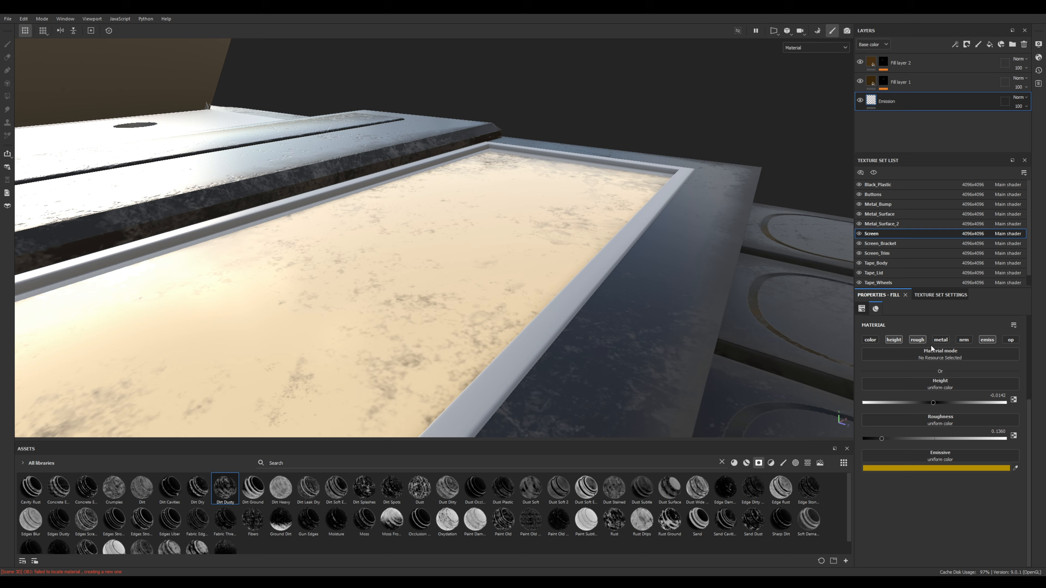
pyautogui.click(900, 82)
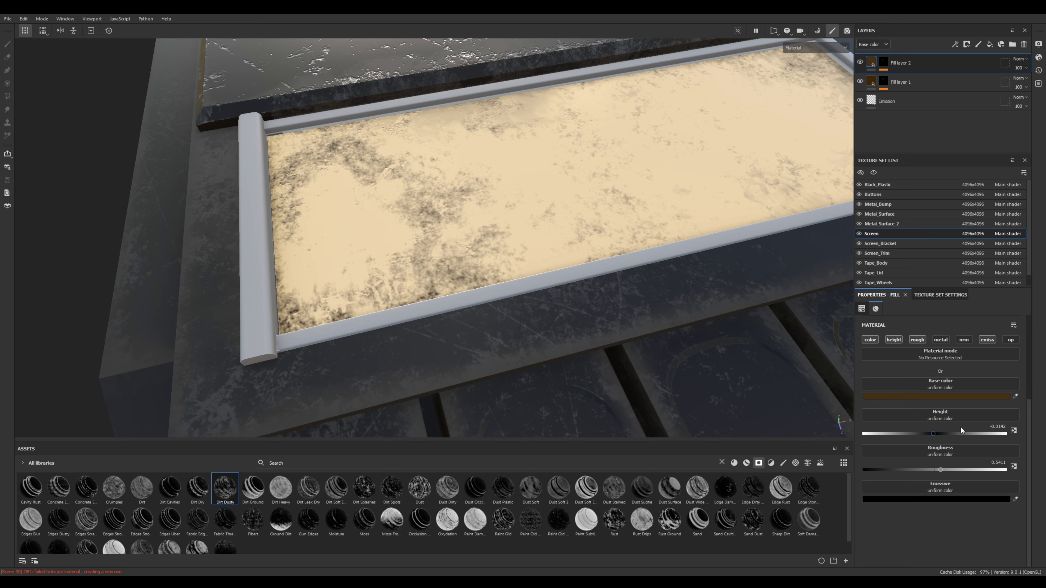
pyautogui.moveTo(844, 434); pyautogui.dragTo(929, 434)
pyautogui.click(985, 341)
pyautogui.click(986, 340)
pyautogui.moveTo(1015, 499); pyautogui.dragTo(735, 305)
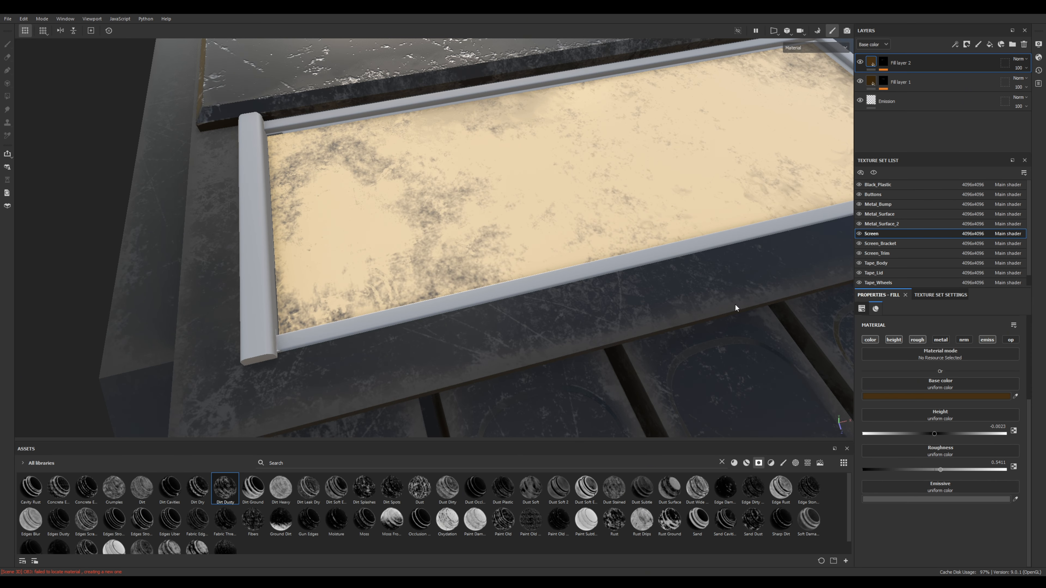
# Sample a dark brown base colour for the Screen set's Fill layer 2 and disable its emissive channel.
pyautogui.click(983, 340)
pyautogui.click(983, 341)
pyautogui.moveTo(1015, 396)
pyautogui.mouseDown()
pyautogui.moveTo(677, 329)
pyautogui.moveTo(782, 321)
pyautogui.mouseUp()
pyautogui.scroll(-8, 754, 301)
pyautogui.scroll(5, 762, 288)
pyautogui.click(984, 340)
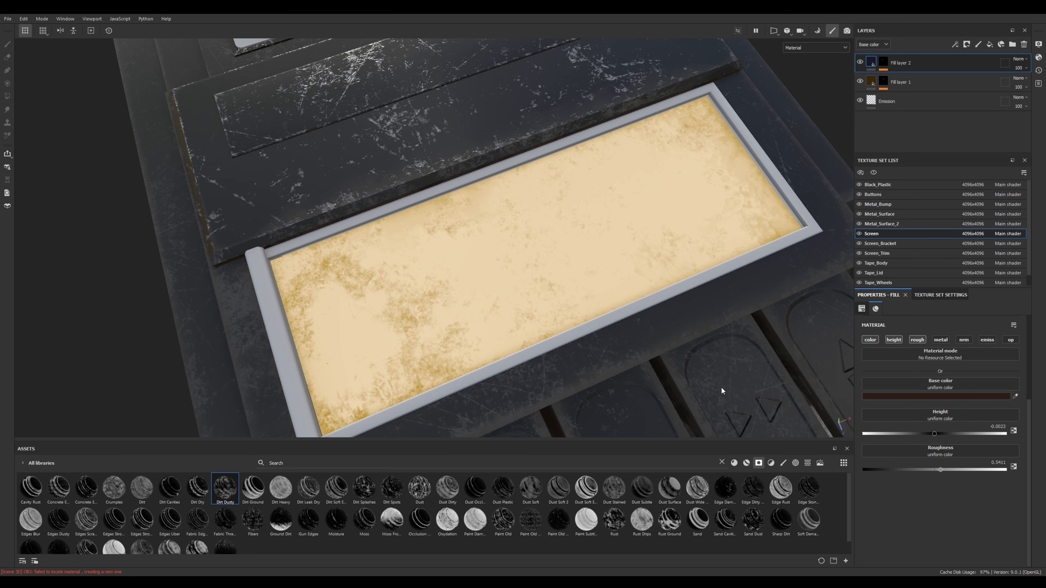
# Paste the copied worn-material layers onto the Screen_Bracket texture set and inspect the bracket beside the screen.
pyautogui.scroll(-6, 618, 177)
pyautogui.keyDown('alt'); pyautogui.moveTo(585, 181); pyautogui.dragTo(469, 240); pyautogui.keyUp('alt')
pyautogui.scroll(4, 469, 241)
pyautogui.keyDown('alt'); pyautogui.moveTo(470, 241); pyautogui.dragTo(556, 193, button='middle'); pyautogui.keyUp('alt')
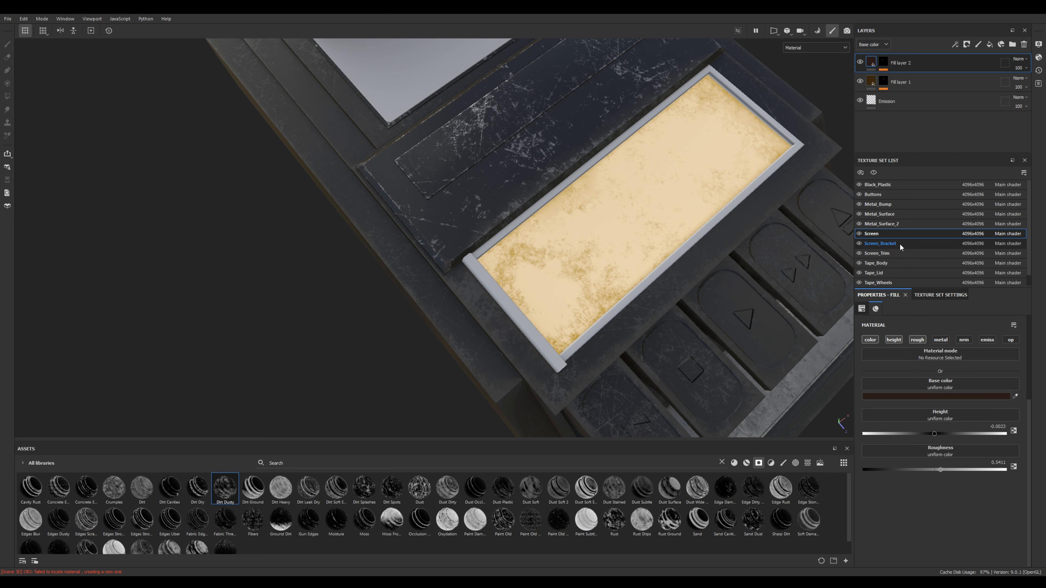
pyautogui.click(898, 243)
pyautogui.hotkey('ctrl', 'v')
pyautogui.keyDown('alt'); pyautogui.moveTo(642, 248); pyautogui.dragTo(665, 176); pyautogui.keyUp('alt')
pyautogui.scroll(3, 665, 175)
# Replace Screen_Trim's default paint layer with a fill layer that uses only the color, rough and metal channels.
pyautogui.click(898, 253)
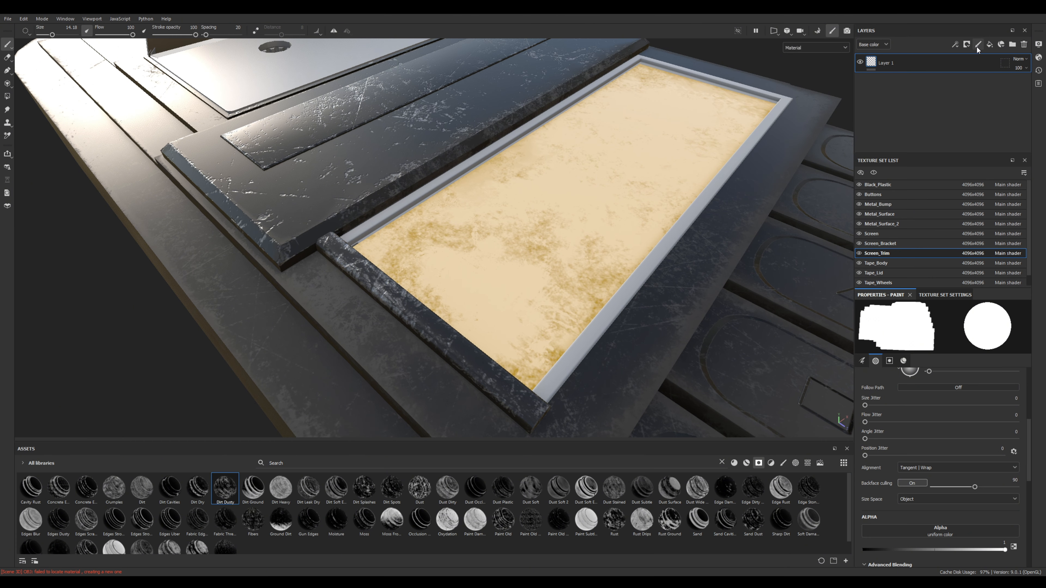
pyautogui.click(1023, 44)
pyautogui.click(989, 44)
pyautogui.click(893, 339)
pyautogui.click(963, 339)
pyautogui.click(986, 340)
pyautogui.click(1010, 339)
# Open the Screen_Trim fill layer's base colour and add a second fill layer above it.
pyautogui.click(932, 396)
pyautogui.keyDown('alt'); pyautogui.moveTo(743, 278); pyautogui.dragTo(618, 205); pyautogui.keyUp('alt')
pyautogui.click(989, 44)
pyautogui.scroll(-1, 411, 502)
pyautogui.scroll(1, 618, 503)
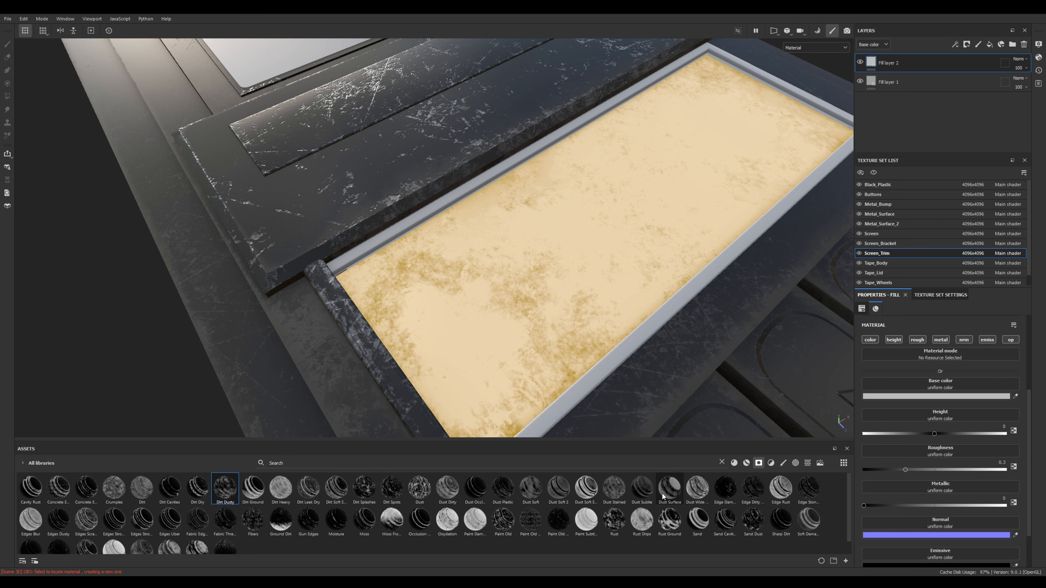
# Apply a soft dust smart mask to the Screen_Trim set's Fill layer 2 and open the layer's base colour.
pyautogui.moveTo(585, 489); pyautogui.dragTo(900, 62)
pyautogui.click(932, 396)
pyautogui.keyDown('alt'); pyautogui.moveTo(747, 283); pyautogui.dragTo(658, 255); pyautogui.keyUp('alt')
pyautogui.scroll(3, 659, 256)
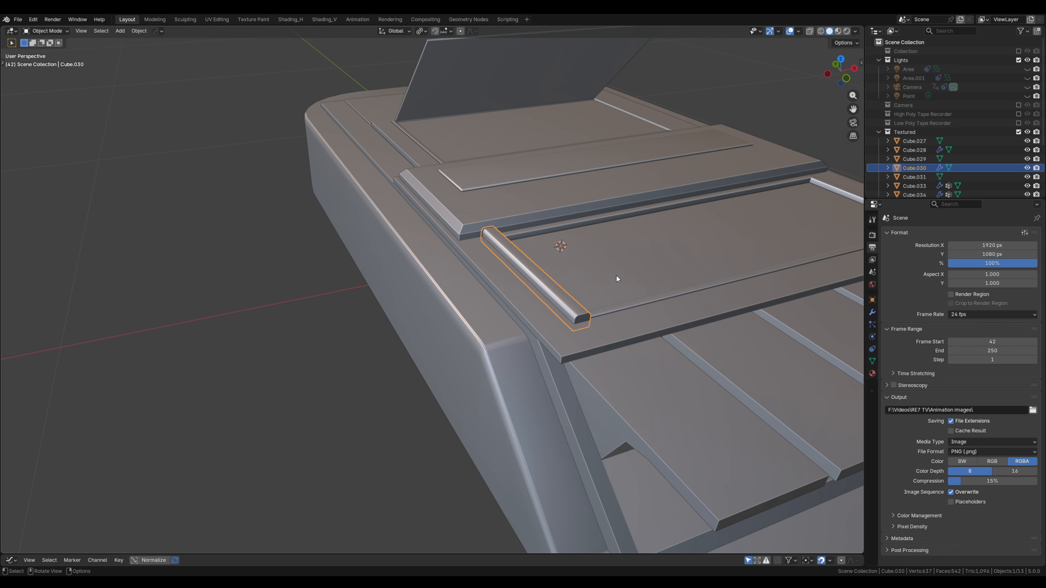
# Switch to Blender and move the trim bar at the short end of the screen vertically along Z.
pyautogui.moveTo(617, 279)
pyautogui.mouseDown(button='middle')
pyautogui.moveTo(551, 299)
pyautogui.moveTo(494, 288)
pyautogui.mouseUp(button='middle')
pyautogui.press('g')
pyautogui.press('z')
pyautogui.click(545, 296)
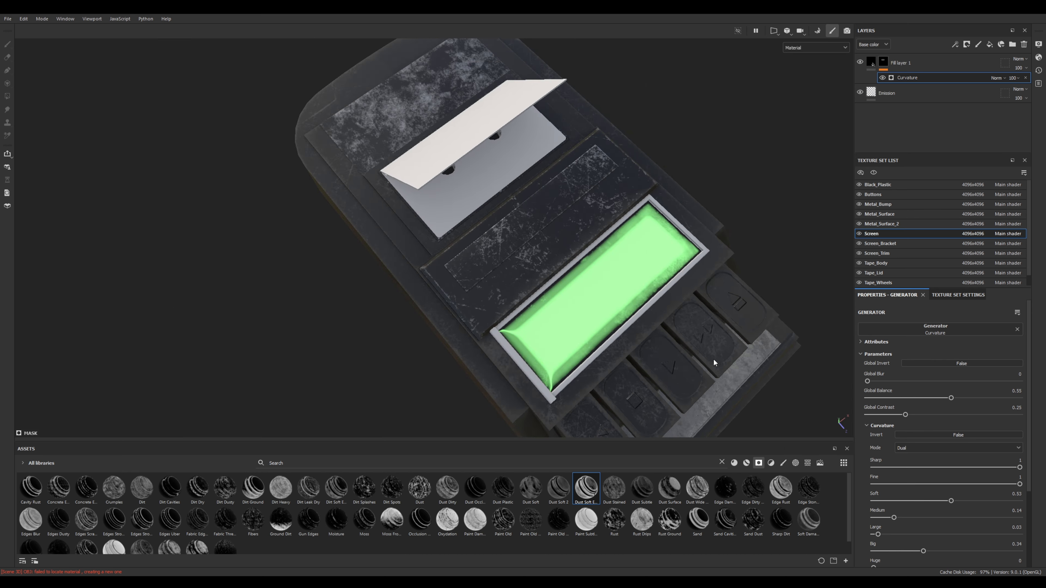
# Switch to Substance Painter, target the mask of the Screen set's Fill layer 1 and undo its Curvature generator.
pyautogui.keyDown('alt'); pyautogui.moveTo(714, 359); pyautogui.dragTo(630, 313); pyautogui.keyUp('alt')
pyautogui.scroll(4, 593, 294)
pyautogui.keyDown('alt'); pyautogui.moveTo(553, 294); pyautogui.dragTo(553, 321); pyautogui.keyUp('alt')
pyautogui.click(883, 63)
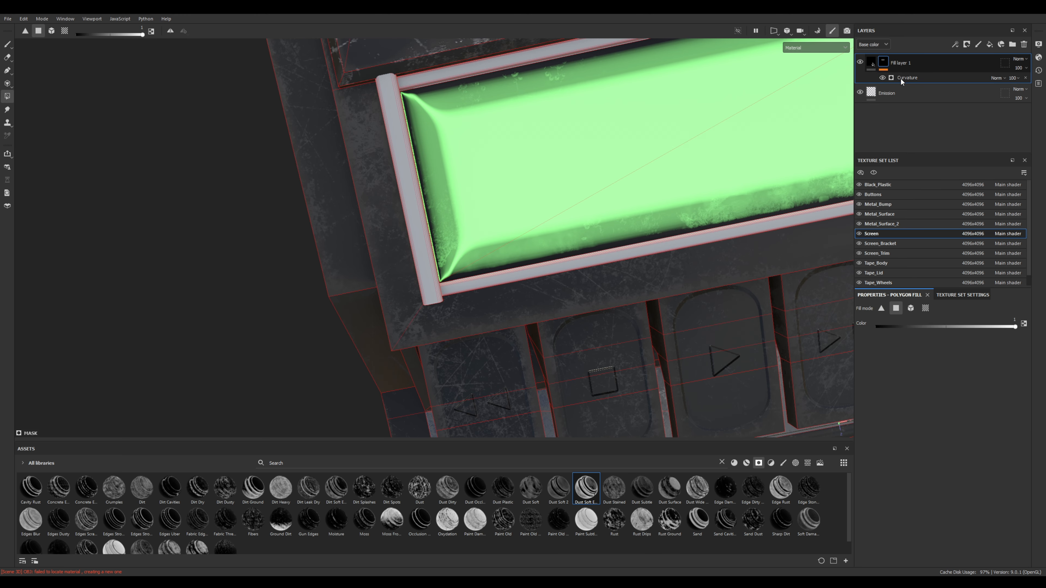
pyautogui.hotkey('ctrl', 'z')
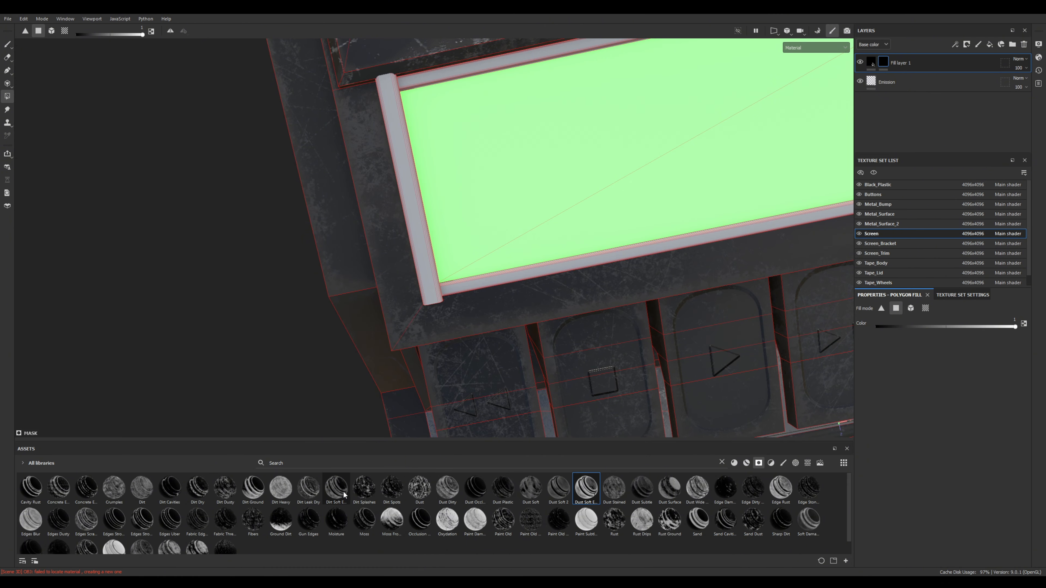
pyautogui.click(915, 84)
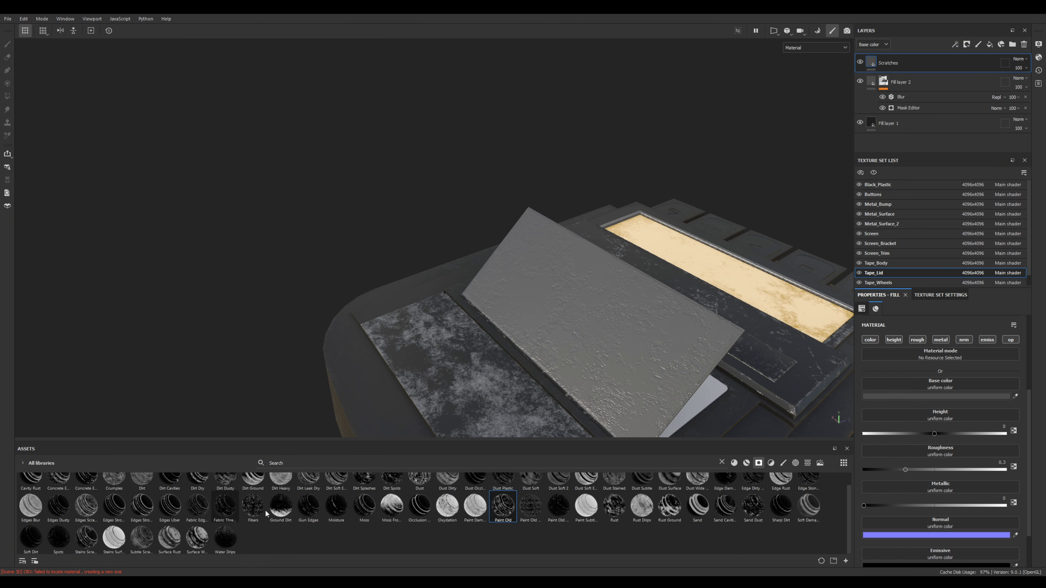
# Search the smart masks for "scra" and apply the stains-and-scratches mask to Tape_Lid's Scratches layer.
pyautogui.click(316, 463)
pyautogui.write('scra')
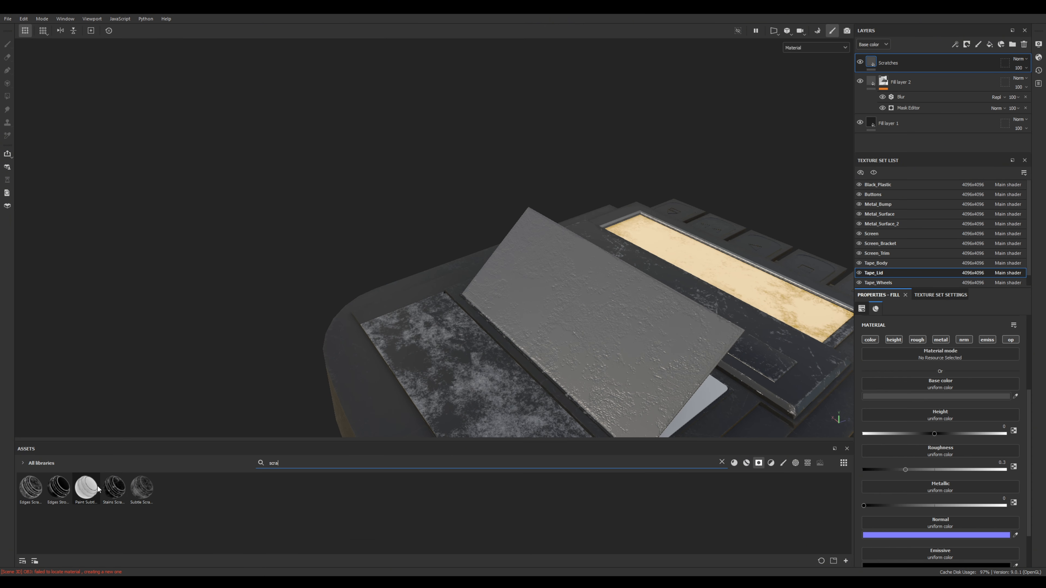
pyautogui.moveTo(115, 494); pyautogui.dragTo(905, 63)
pyautogui.moveTo(576, 287)
pyautogui.keyDown('alt'); pyautogui.mouseDown()
pyautogui.moveTo(725, 287)
pyautogui.moveTo(642, 329)
pyautogui.moveTo(568, 272)
pyautogui.mouseUp(); pyautogui.keyUp('alt')
# Set Texture 2 in the Scratches layer's Mask Editor to scale 2.34 and contrast about 0.53, and select Tape_Lid's Fill layer 1.
pyautogui.click(926, 77)
pyautogui.click(881, 429)
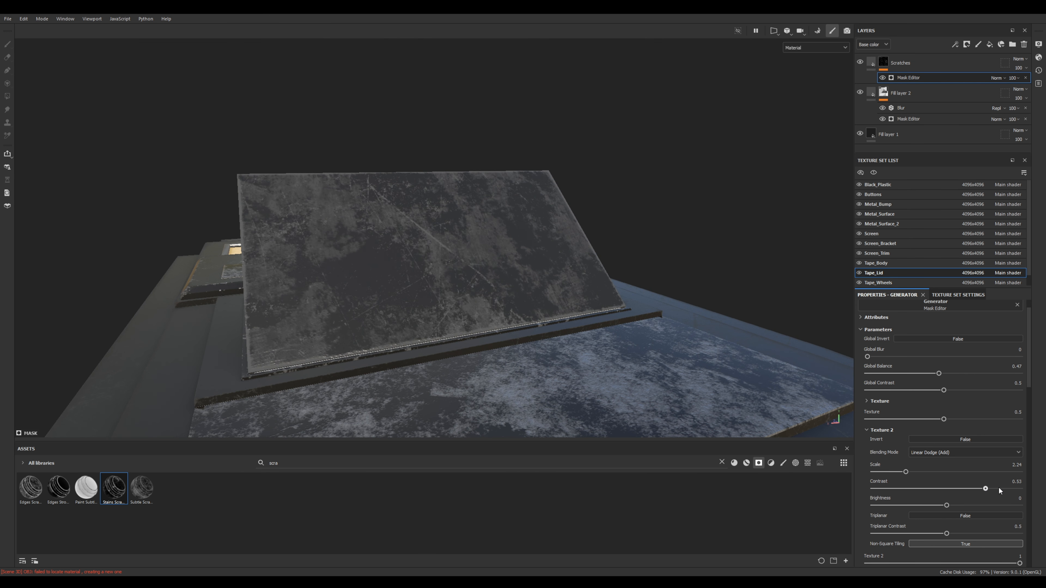
pyautogui.click(906, 135)
pyautogui.scroll(-5, 677, 303)
pyautogui.keyDown('alt'); pyautogui.moveTo(708, 285); pyautogui.dragTo(535, 350); pyautogui.keyUp('alt')
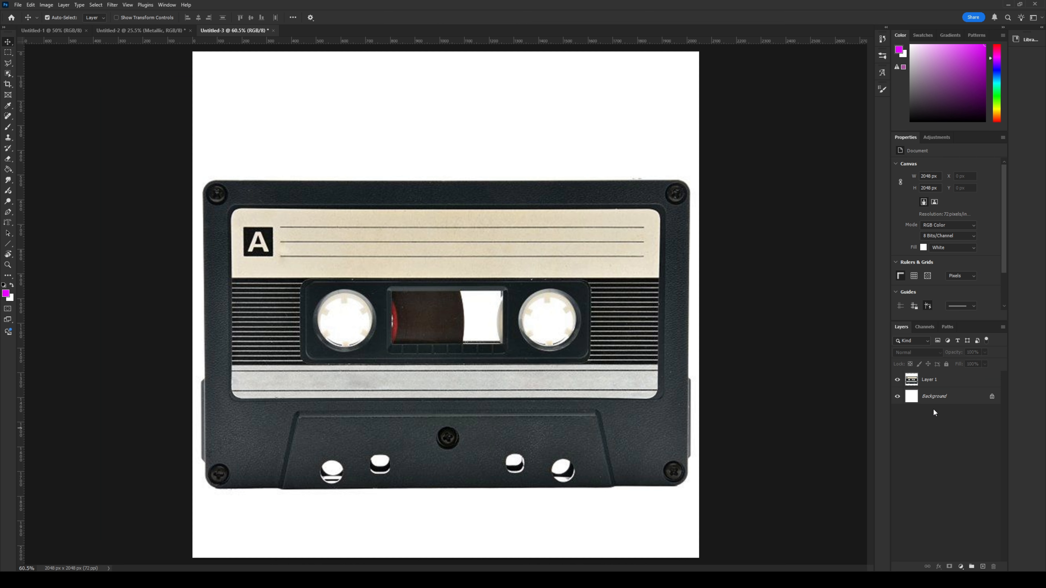
# Switch to Photoshop and hide the white Background layer behind the cassette image.
pyautogui.click(897, 396)
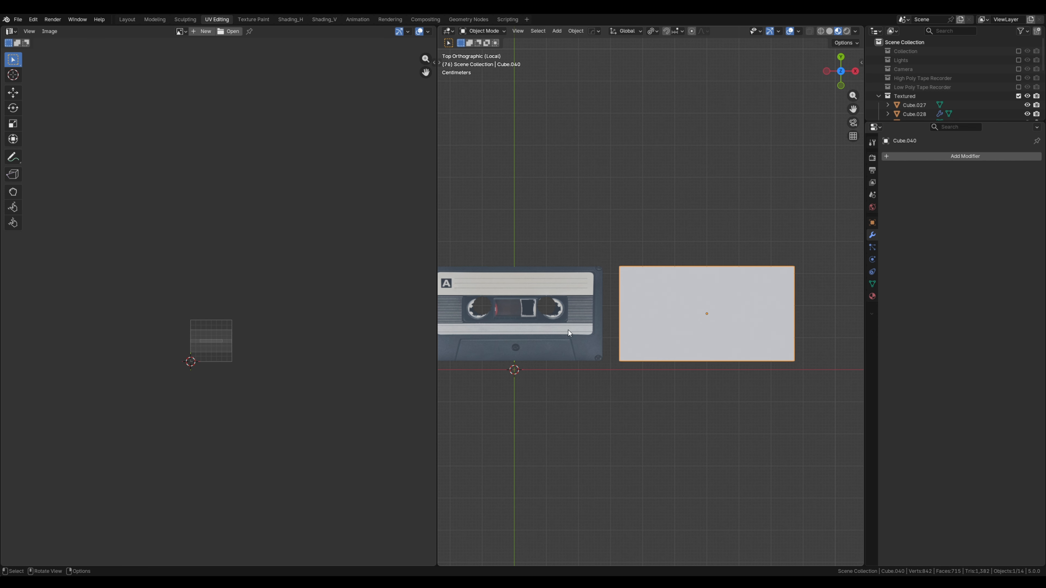
# Switch to Blender, link the cassette material to the blank tape block and scale its UVs over Tape.png.
pyautogui.hotkey('ctrl', 'l')
pyautogui.click(579, 321)
pyautogui.press('Tab')
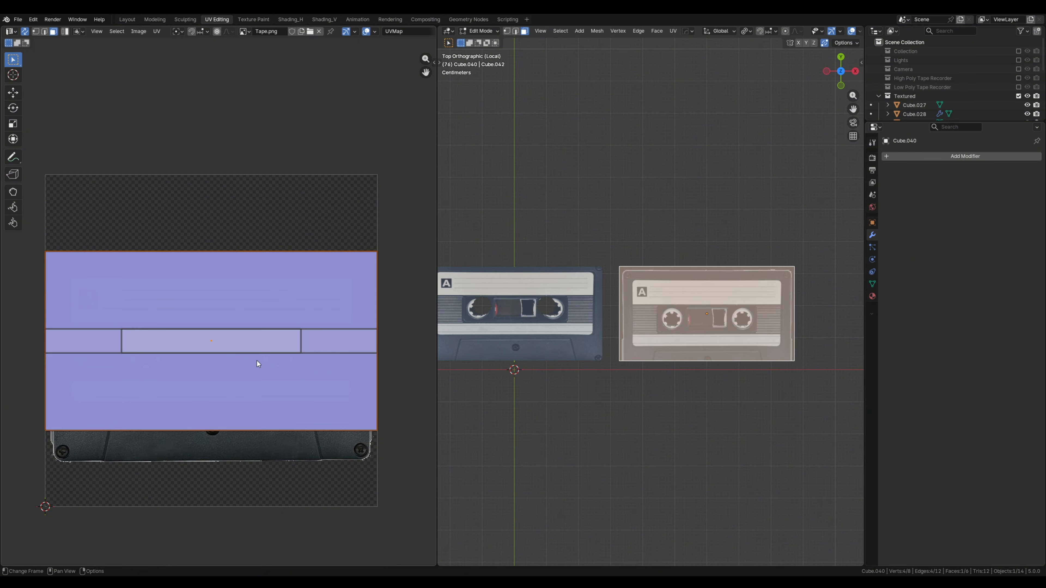
pyautogui.press('s')
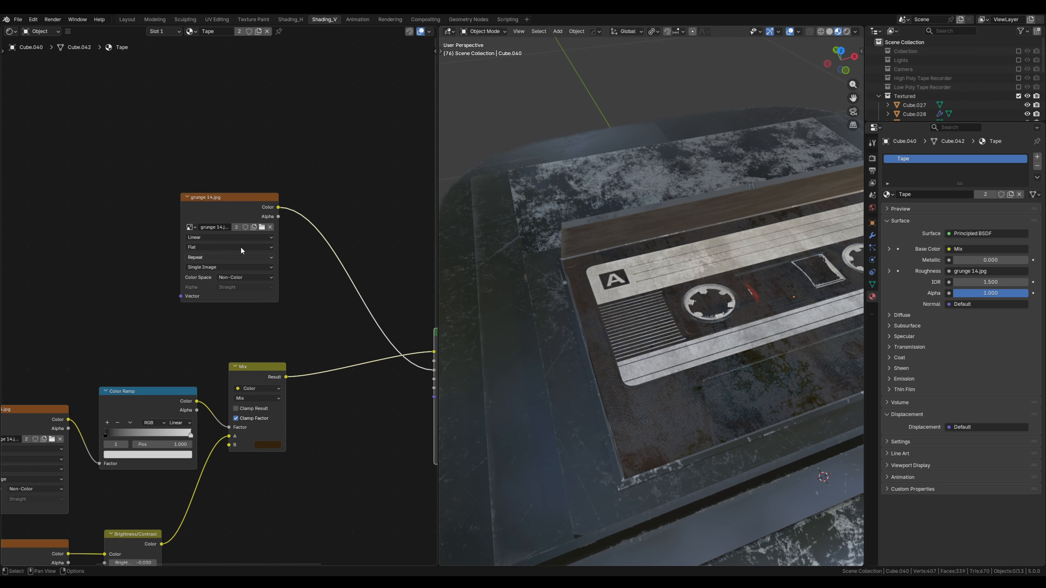
# Insert a Color Ramp between the grunge texture and the Tape material's roughness, and open the Mix node's B colour.
pyautogui.click(276, 281)
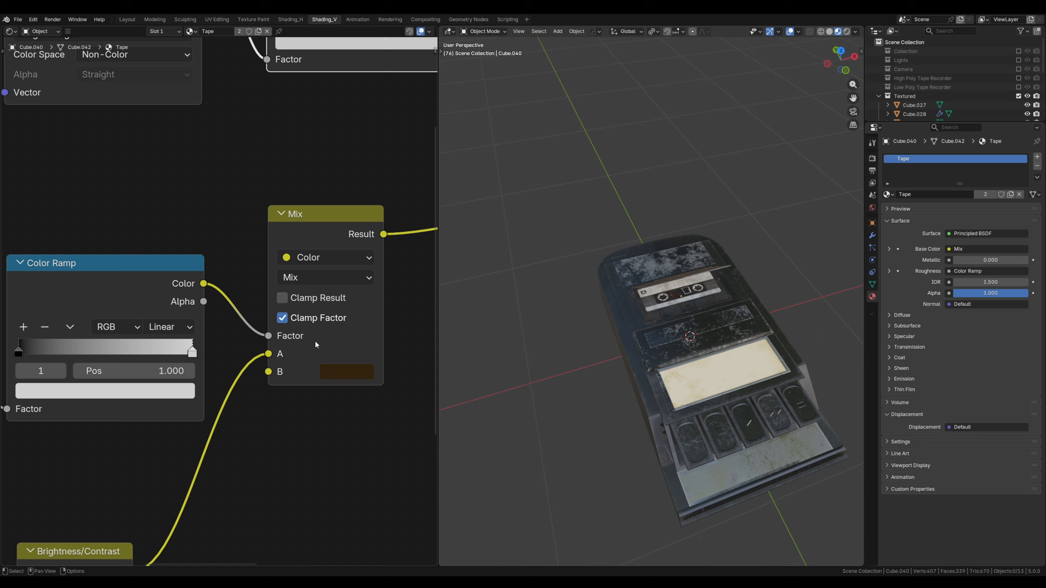
pyautogui.click(347, 371)
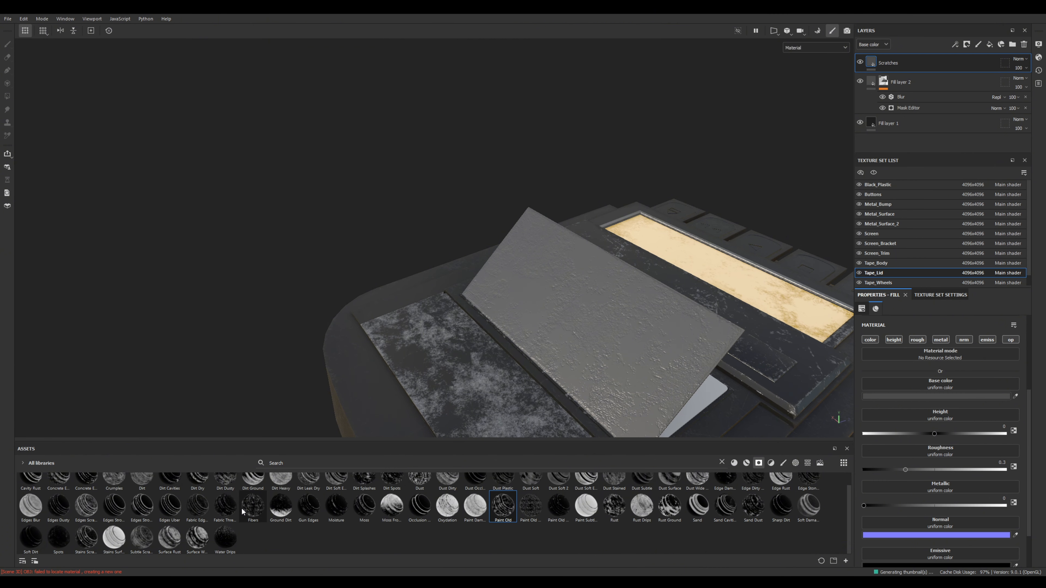
# Switch to Substance Painter and search the smart masks for "scra".
pyautogui.write('scra')
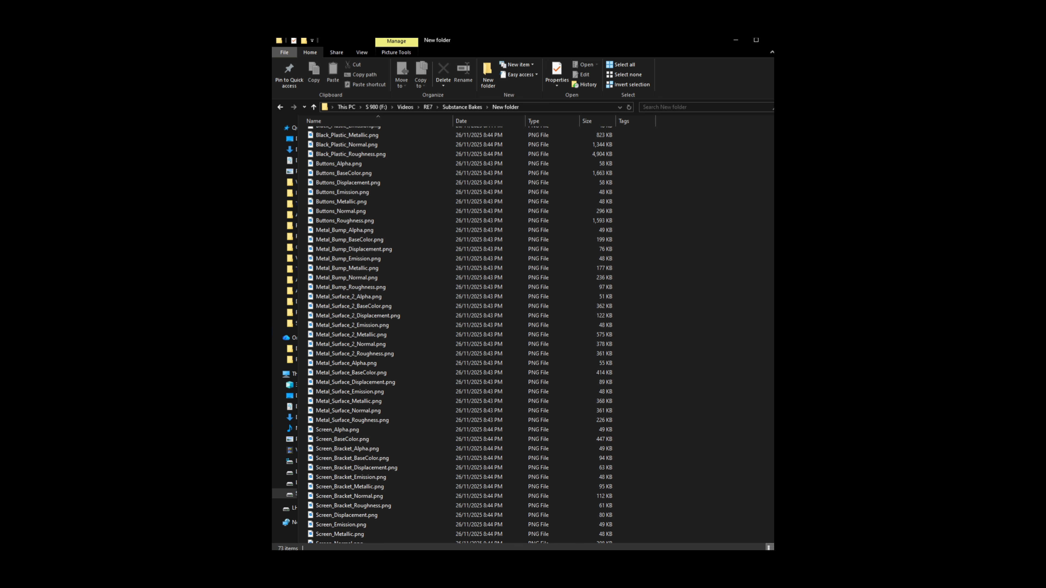
# Switch to File Explorer and review the exported texture maps in the Substance Bakes subfolder.
pyautogui.scroll(-3, 460, 335)
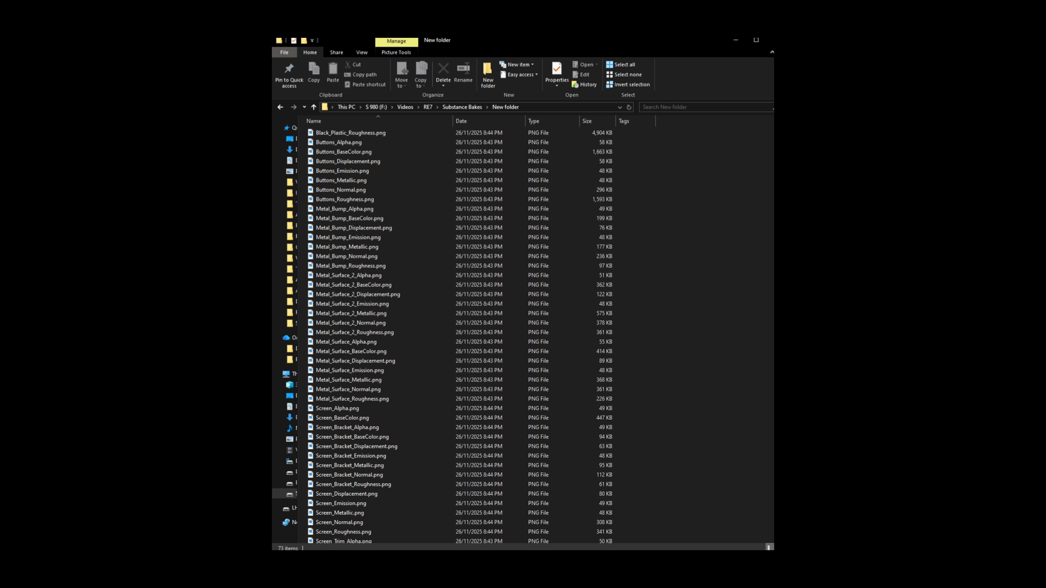
pyautogui.scroll(-3, 460, 335)
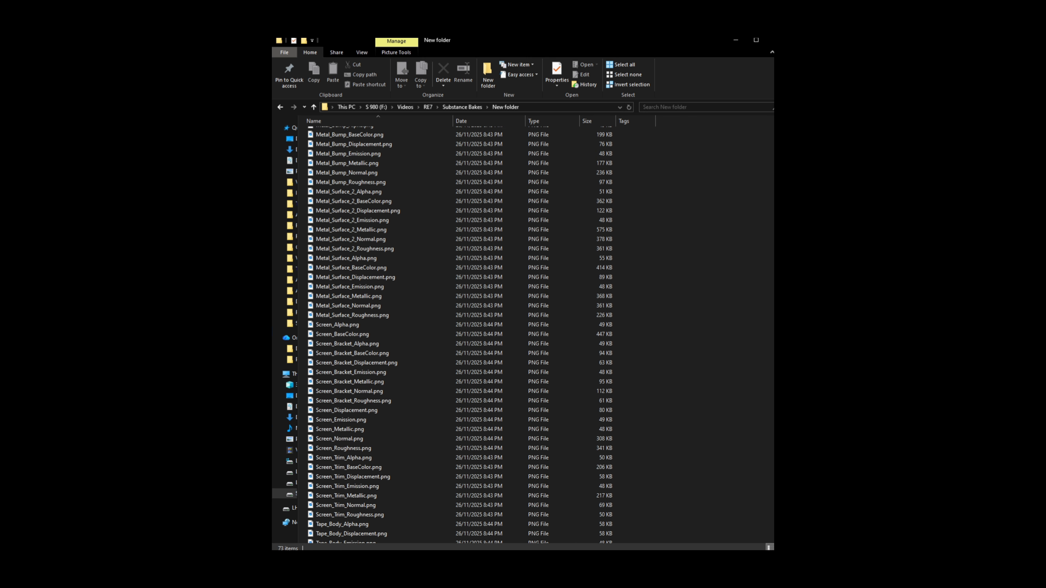
pyautogui.scroll(-3, 460, 335)
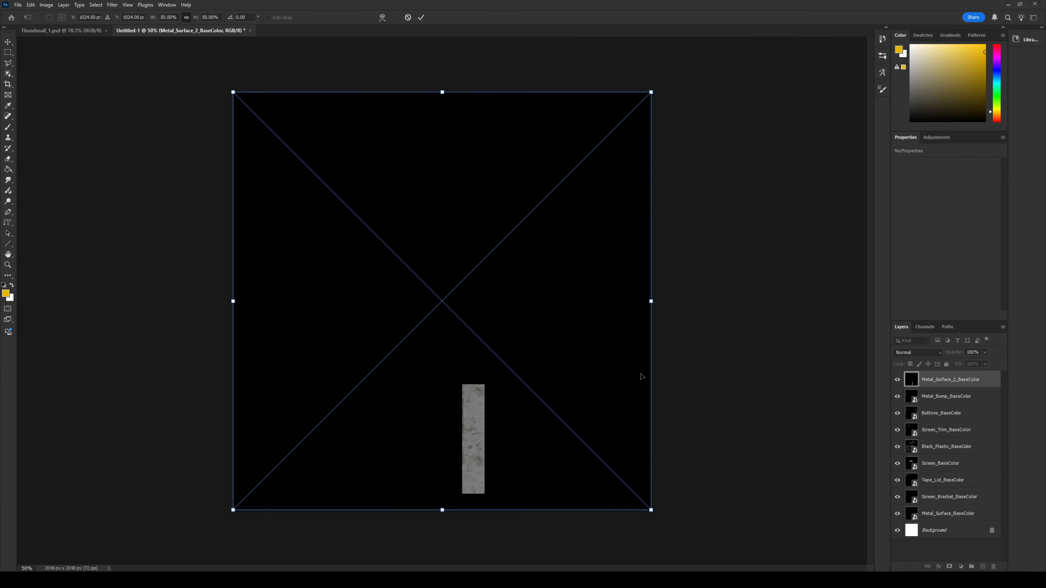
# Switch to Photoshop, place the Metal_Surface_2_BaseColor image, and set it and Metal_Bump_BaseColor to Screen blending.
pyautogui.press('Return')
pyautogui.click(923, 352)
pyautogui.click(912, 418)
pyautogui.click(922, 396)
pyautogui.press('s')
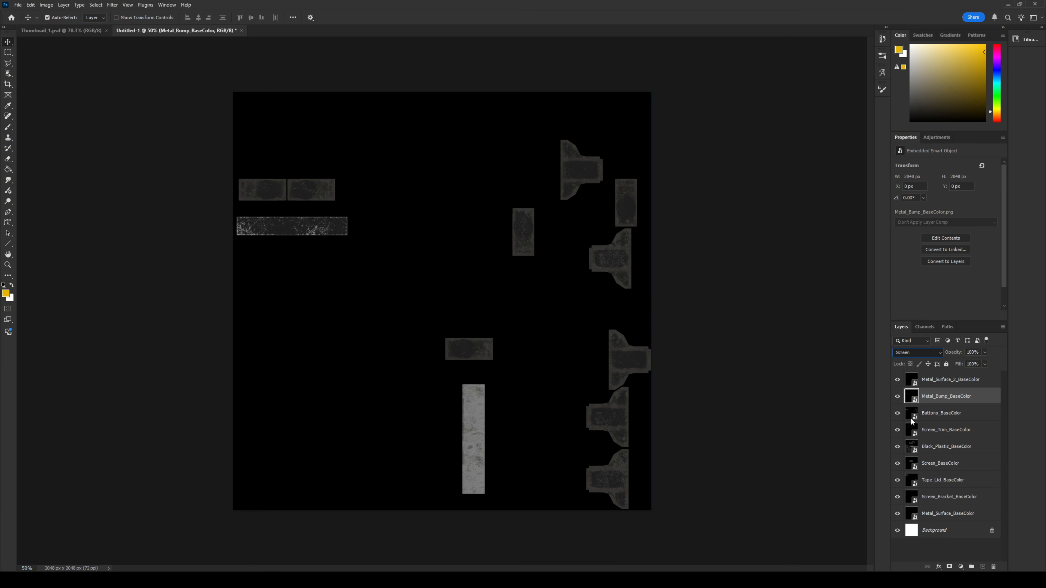
# Set the Buttons, Screen_Trim and Black_Plastic base colour layers to Screen blending.
pyautogui.click(916, 416)
pyautogui.press('s')
pyautogui.click(935, 426)
pyautogui.press('s')
pyautogui.click(932, 446)
pyautogui.press('s')
# Set the Screen_BaseColor and Tape_Lid_BaseColor layers to Screen blending.
pyautogui.click(930, 463)
pyautogui.press('s')
pyautogui.click(931, 480)
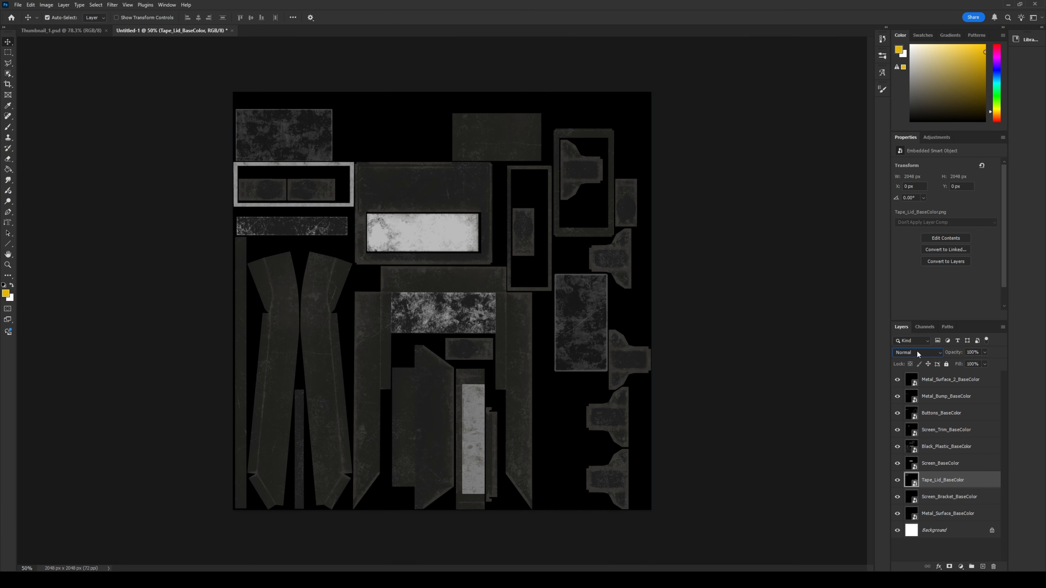
pyautogui.press('s')
# Merge the base colour layers from Screen_Bracket_BaseColor up to Metal_Surface_2_BaseColor into one layer.
pyautogui.click(930, 497)
pyautogui.keyDown('shift'); pyautogui.click(947, 379); pyautogui.keyUp('shift')
pyautogui.hotkey('ctrl', 'e')
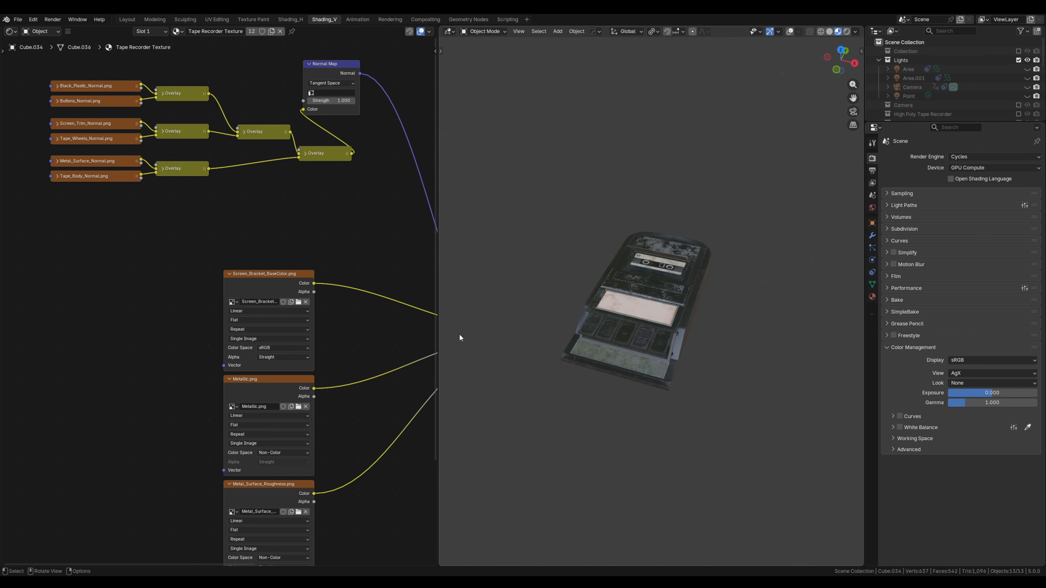
pyautogui.moveTo(389, 357); pyautogui.dragTo(423, 325, button='middle')
pyautogui.scroll(-4, 287, 290)
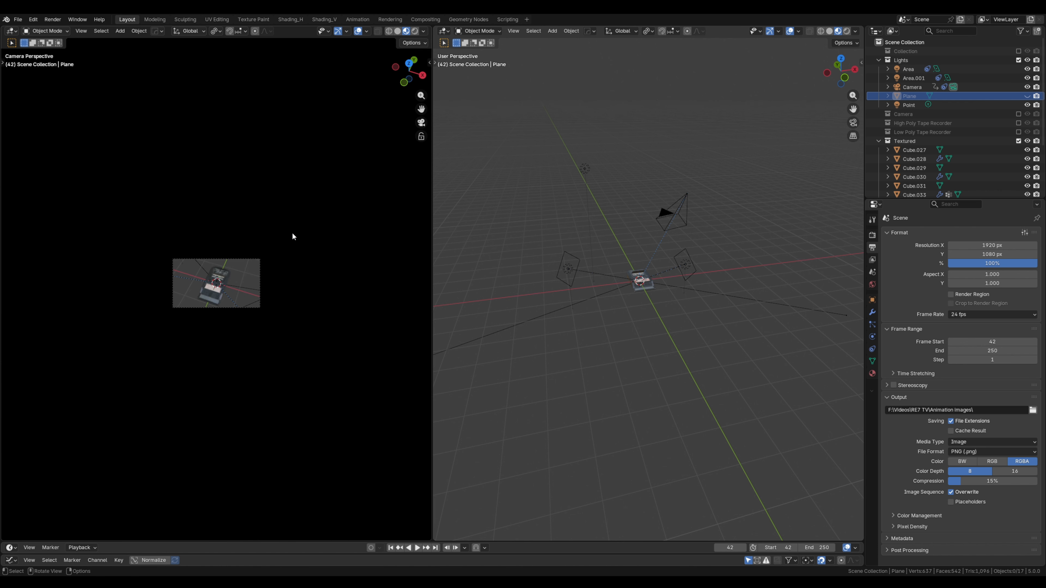
# Switch Blender's camera view to rendered shading and unhide the ground plane beneath the tape recorder.
pyautogui.scroll(7, 293, 236)
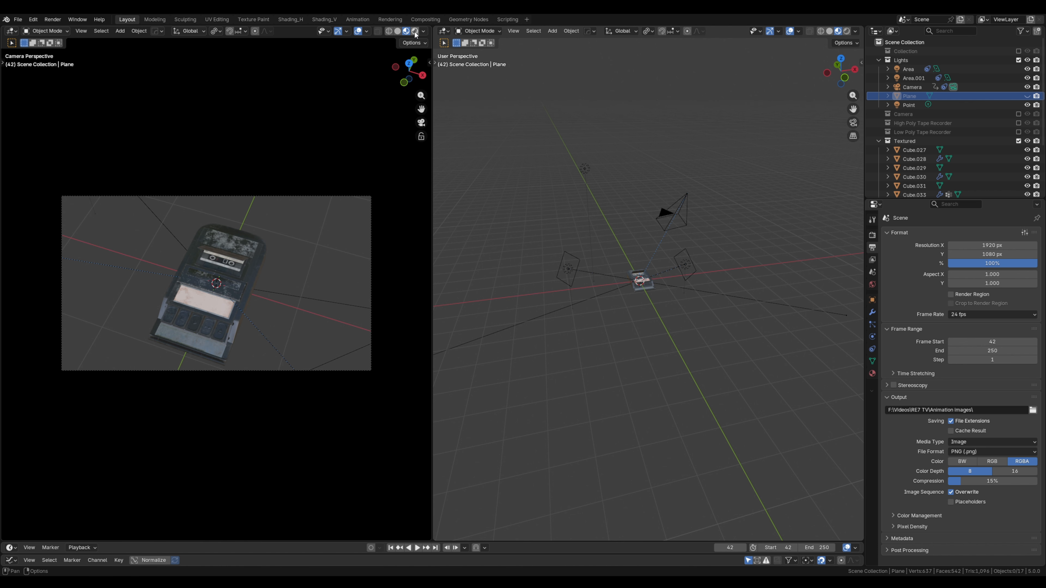
pyautogui.click(415, 31)
pyautogui.click(413, 31)
pyautogui.click(361, 112)
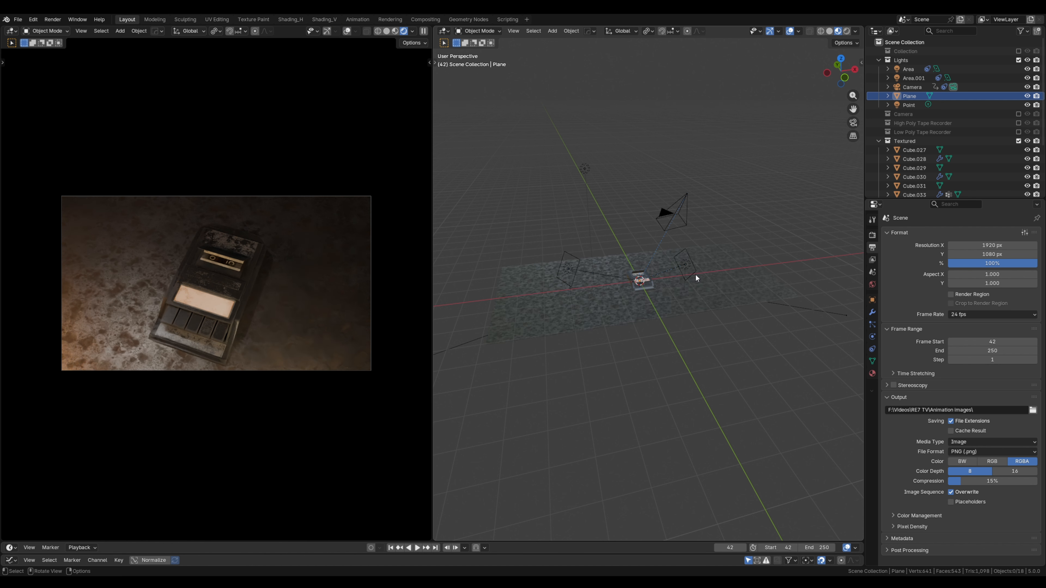
# Change the perspective viewport's shading mode and inspect the tape recorder on the ground plane.
pyautogui.scroll(5, 696, 276)
pyautogui.press('z')
pyautogui.click(700, 373)
pyautogui.moveTo(700, 373); pyautogui.dragTo(497, 174, button='middle')
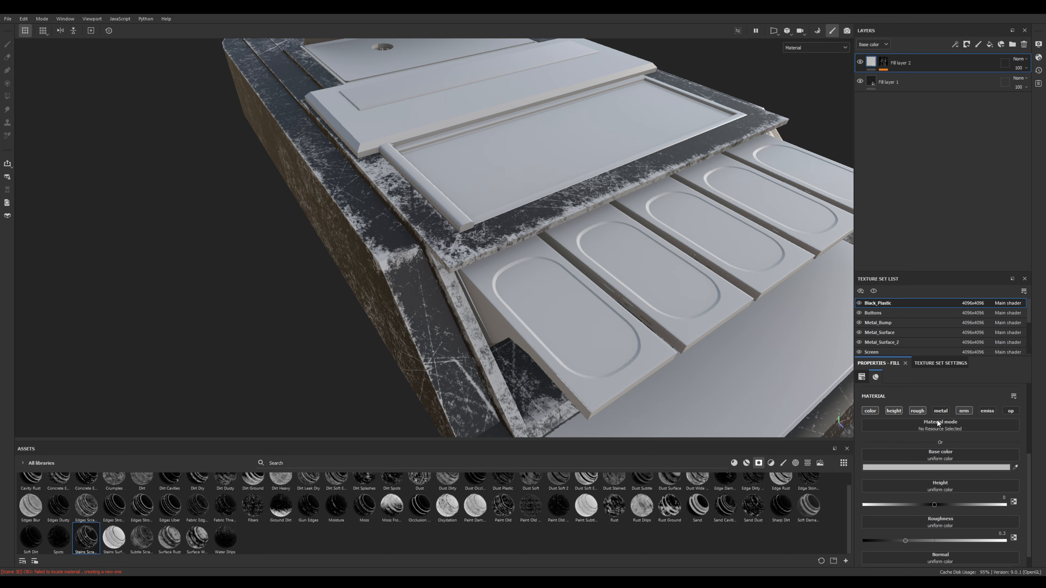
# Switch to Substance Painter, set roughness 0.5071 on Black_Plastic's Fill layer 2 and pick a dark grey base colour.
pyautogui.scroll(-1, 927, 511)
pyautogui.moveTo(935, 523); pyautogui.dragTo(935, 523)
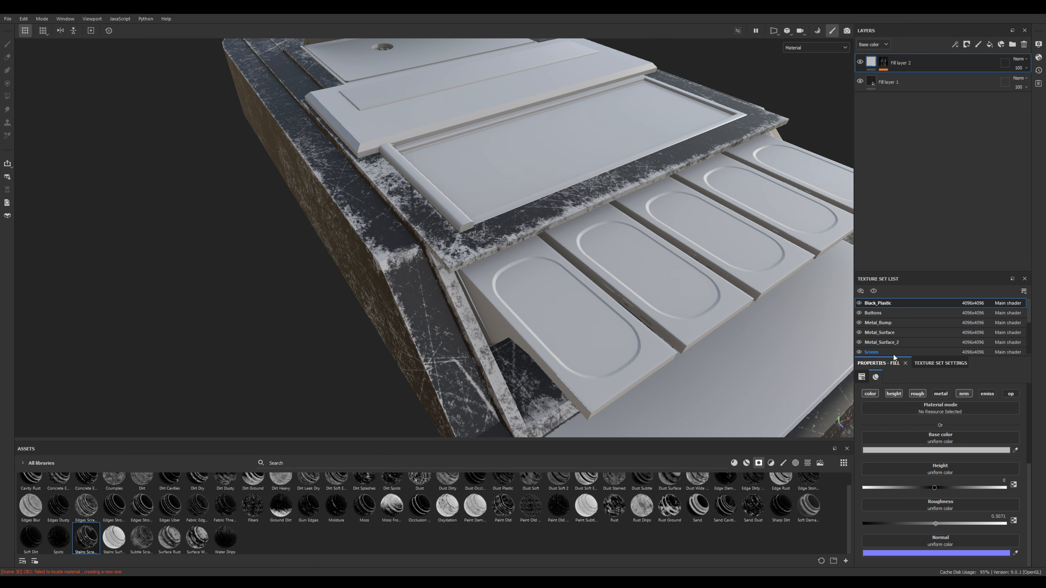
pyautogui.click(895, 450)
pyautogui.click(838, 510)
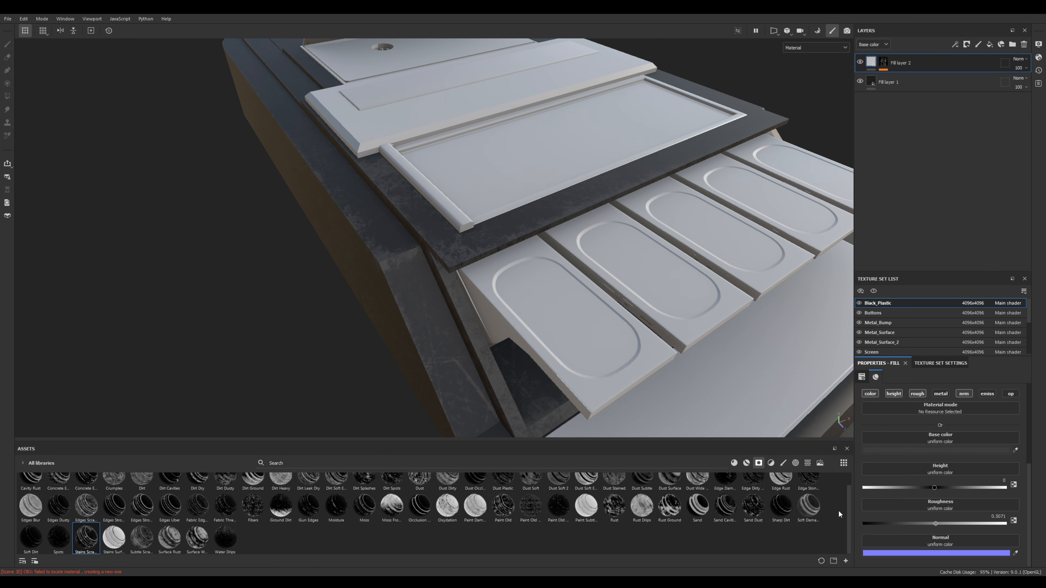
# Lighten the base colour of Black_Plastic's Fill layer 2 slightly and adjust its roughness to about 0.52.
pyautogui.click(867, 89)
pyautogui.scroll(-3, 535, 303)
pyautogui.keyDown('alt'); pyautogui.moveTo(523, 309); pyautogui.dragTo(754, 338); pyautogui.keyUp('alt')
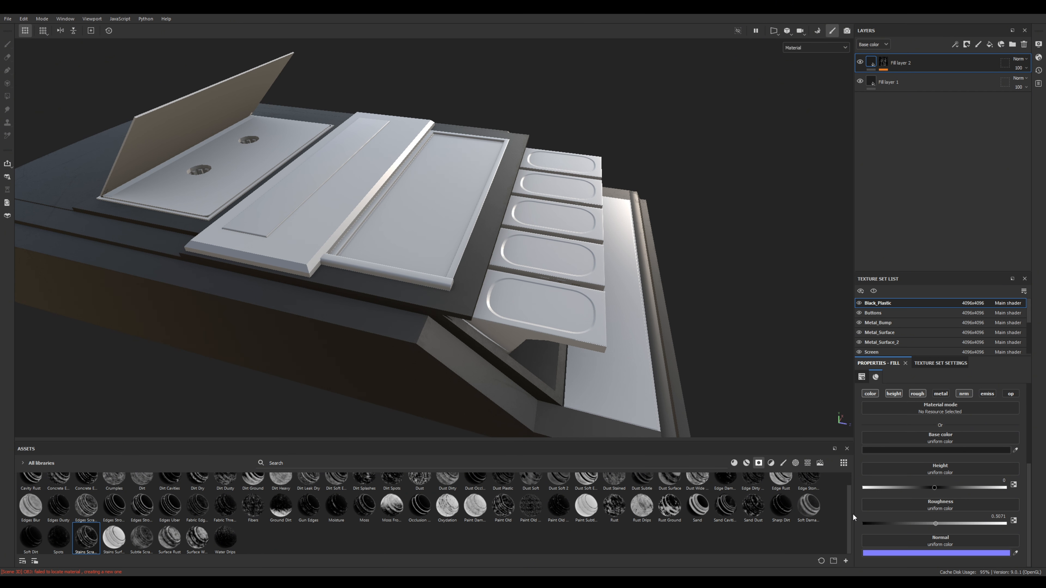
pyautogui.moveTo(844, 497); pyautogui.dragTo(852, 497)
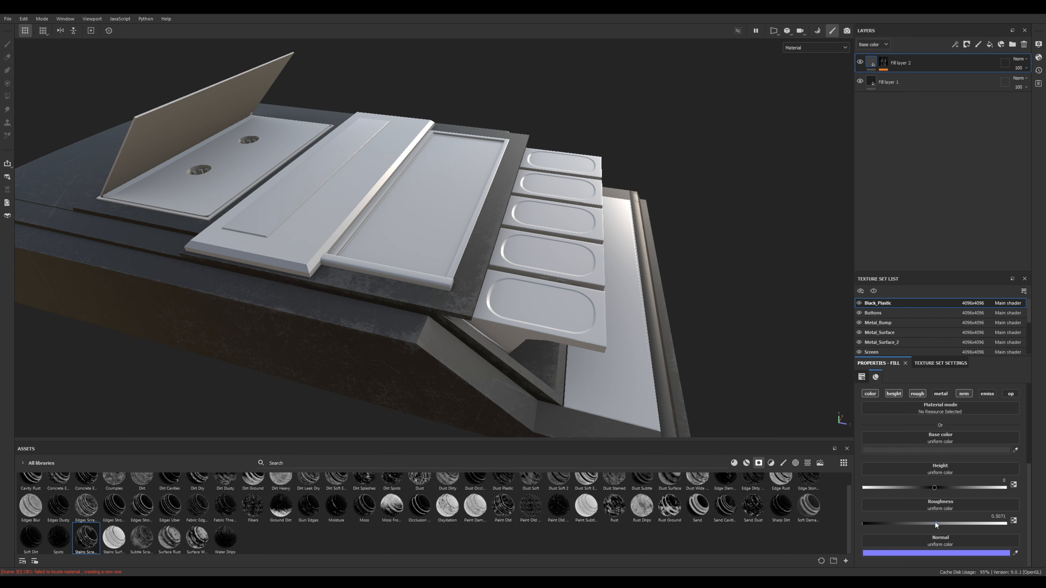
pyautogui.moveTo(935, 522); pyautogui.dragTo(971, 525)
# Check Black_Plastic's Fill layer 1 settings, inspect the body and duplicate Fill layer 2.
pyautogui.click(906, 82)
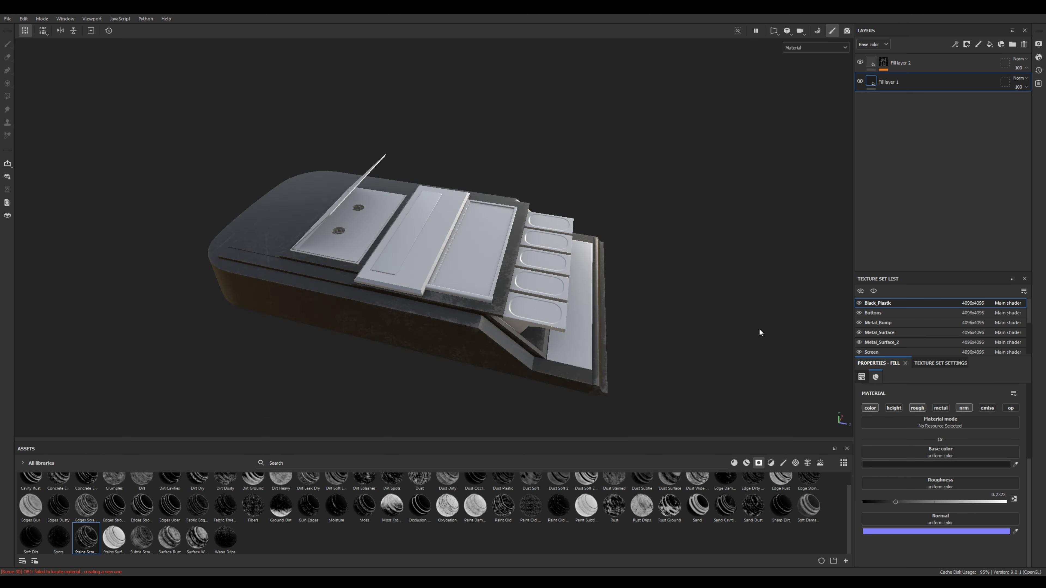
pyautogui.keyDown('alt'); pyautogui.moveTo(759, 333); pyautogui.dragTo(593, 275); pyautogui.keyUp('alt')
pyautogui.click(924, 66)
pyautogui.hotkey('ctrl', 'd')
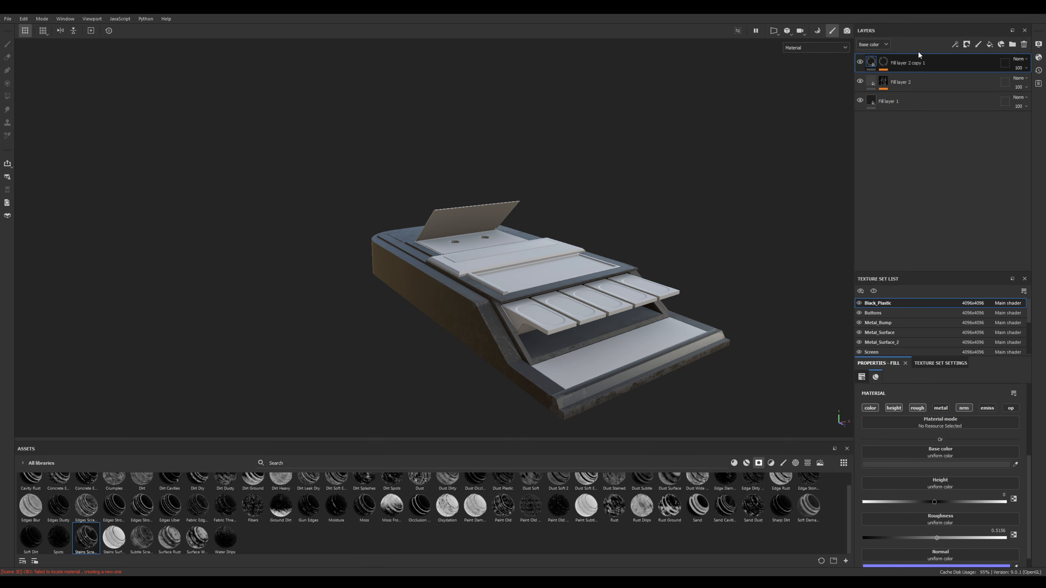
# Clear the mask on the duplicated Fill layer 2 and apply the Edges Dusty smart mask to it.
pyautogui.click(884, 62)
pyautogui.scroll(1, 60, 527)
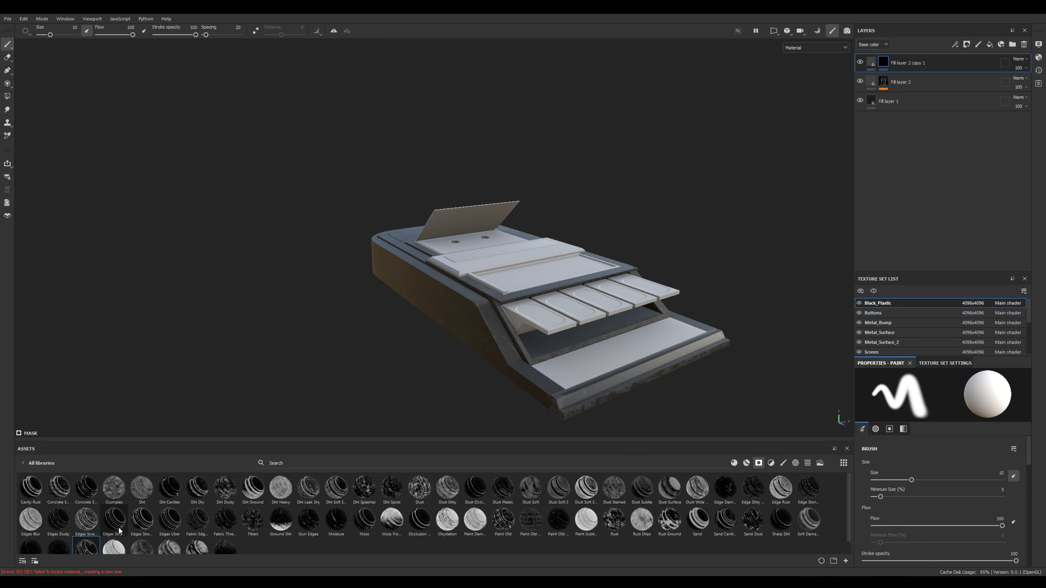
pyautogui.click(59, 520)
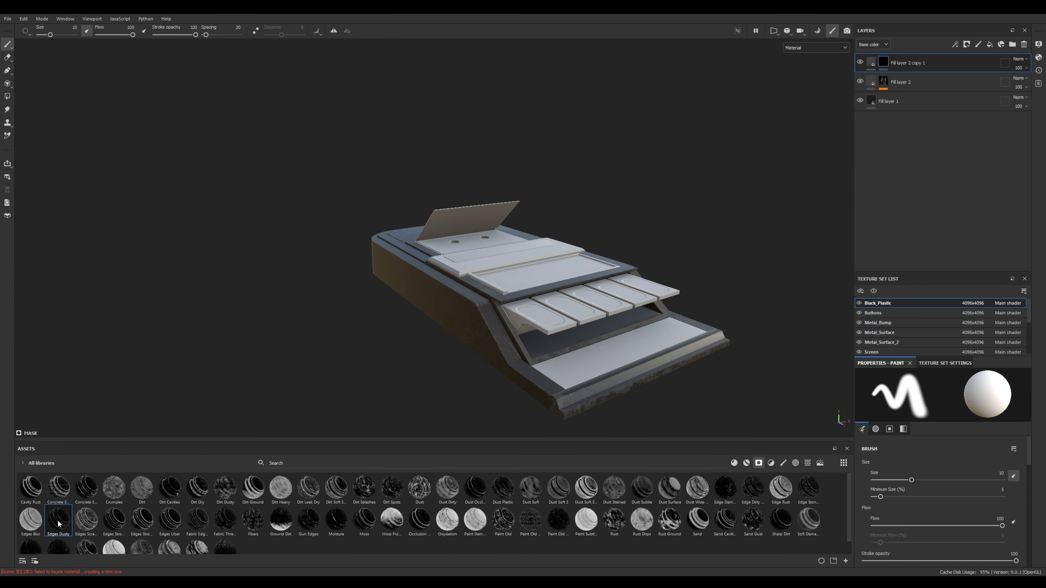
pyautogui.moveTo(59, 523); pyautogui.dragTo(780, 196)
pyautogui.scroll(5, 733, 266)
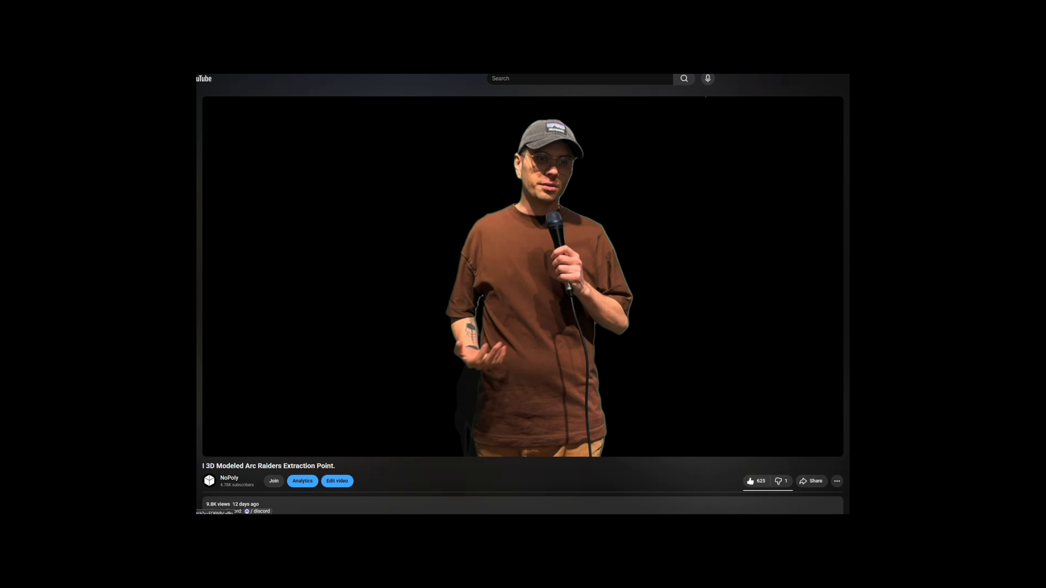
pyautogui.hotkey('ctrl', 'v')
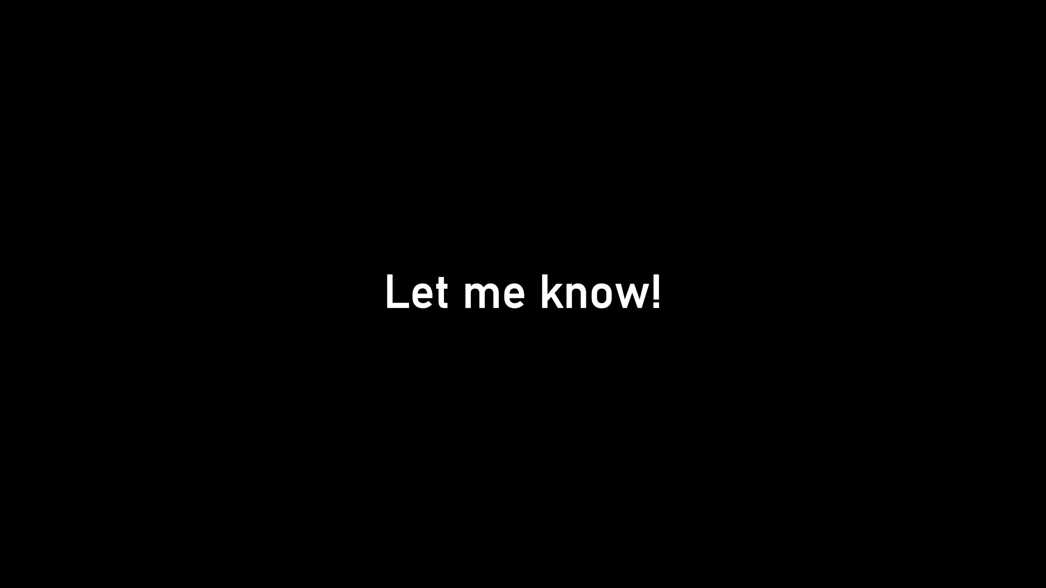
pyautogui.scroll(2, 1040, 120)
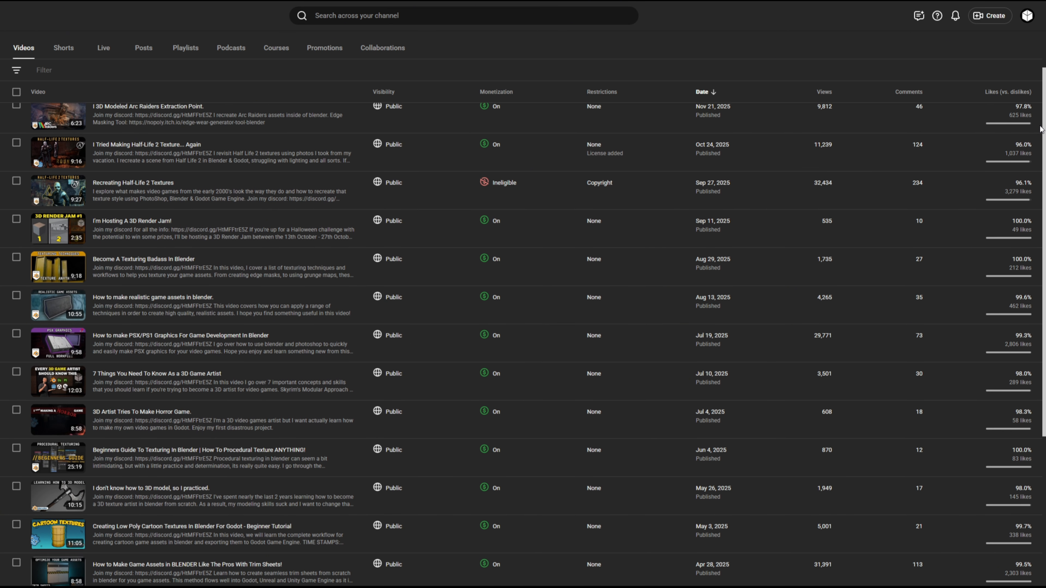
pyautogui.moveTo(1041, 116); pyautogui.dragTo(1040, 106)
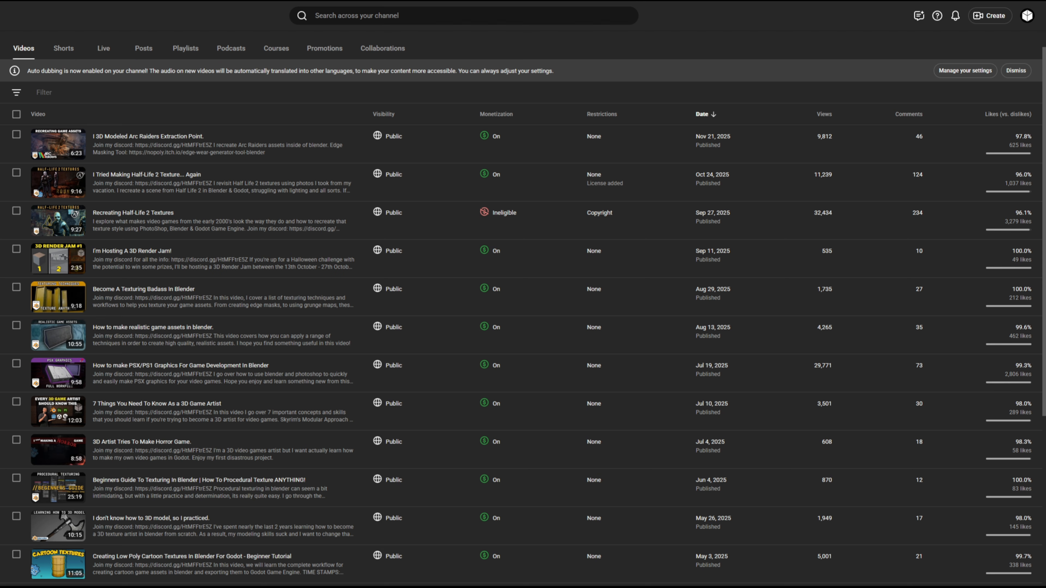